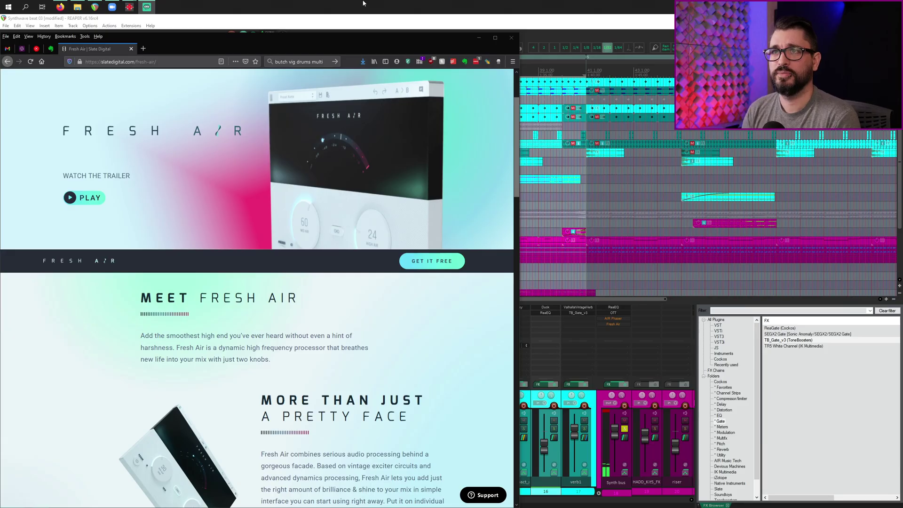
{"action": "scroll", "coordinate": [233, 230], "scroll_direction": "up", "scroll_amount": 2}
{"action": "scroll", "coordinate": [233, 229], "scroll_direction": "down", "scroll_amount": 3}
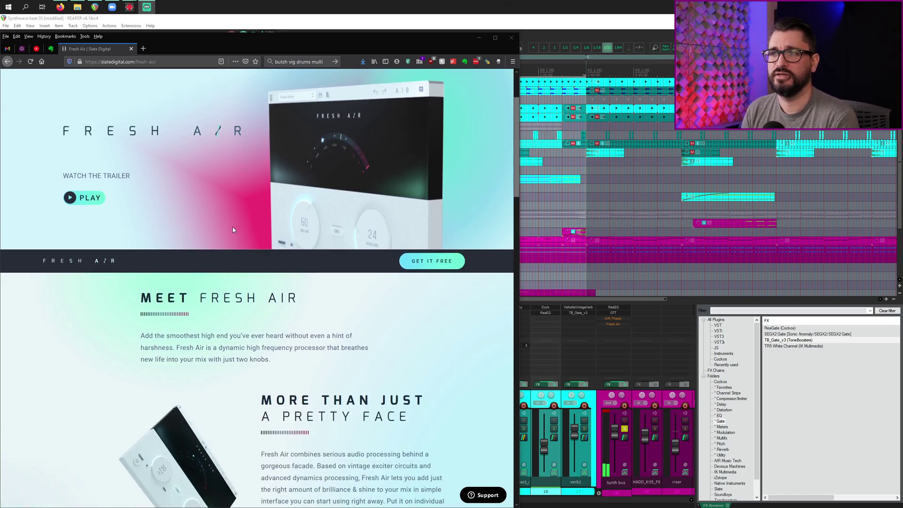
{"action": "scroll", "coordinate": [232, 229], "scroll_direction": "down", "scroll_amount": 6}
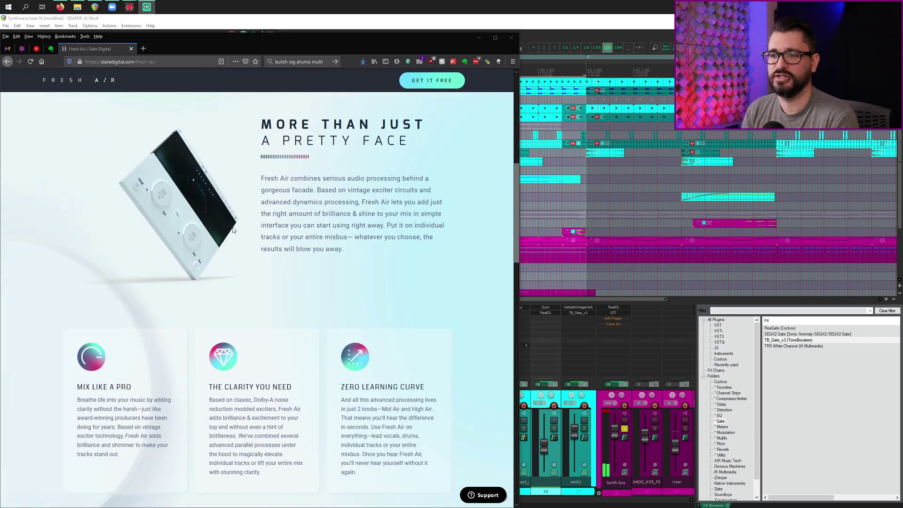
{"action": "scroll", "coordinate": [232, 229], "scroll_direction": "down", "scroll_amount": 12}
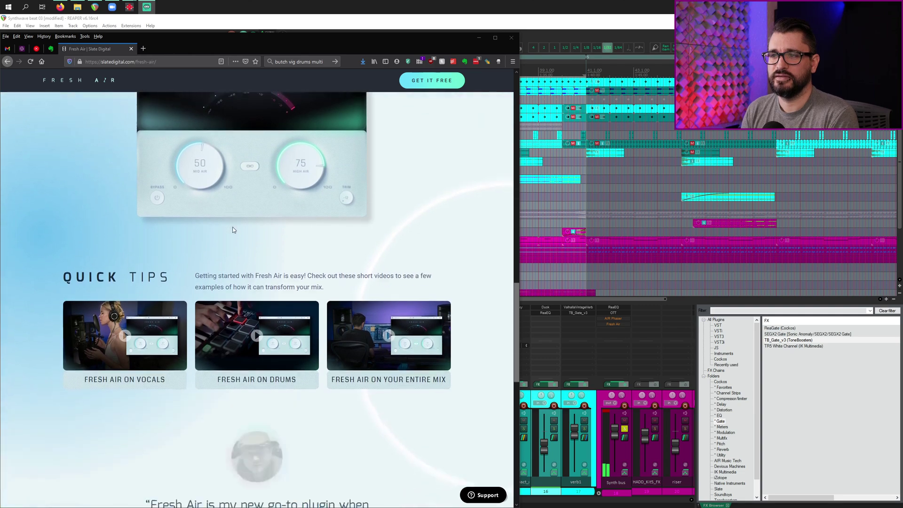
{"action": "scroll", "coordinate": [233, 230], "scroll_direction": "down", "scroll_amount": 5}
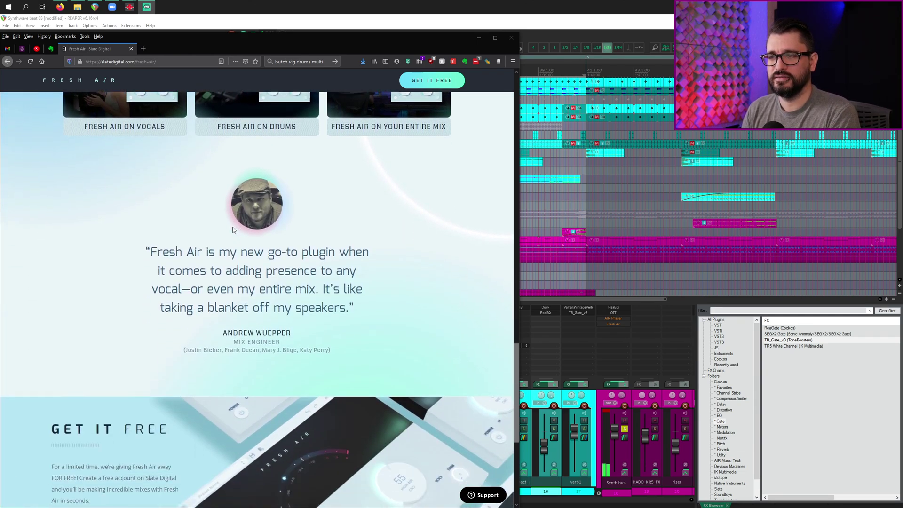
{"action": "scroll", "coordinate": [233, 230], "scroll_direction": "down", "scroll_amount": 6}
{"action": "scroll", "coordinate": [234, 229], "scroll_direction": "up", "scroll_amount": 20}
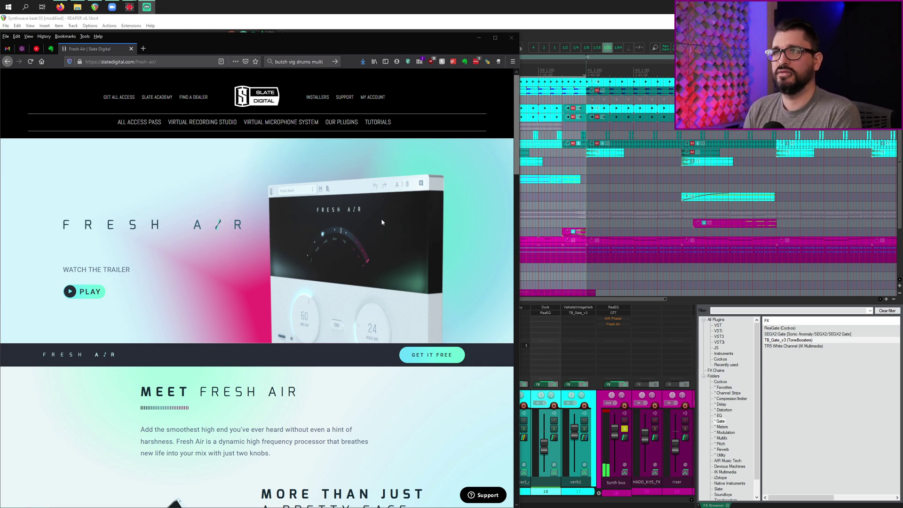
- Move the PluginDoctor analyser window lower and to the right, then return to REAPER
{"action": "key", "text": "alt+Tab"}
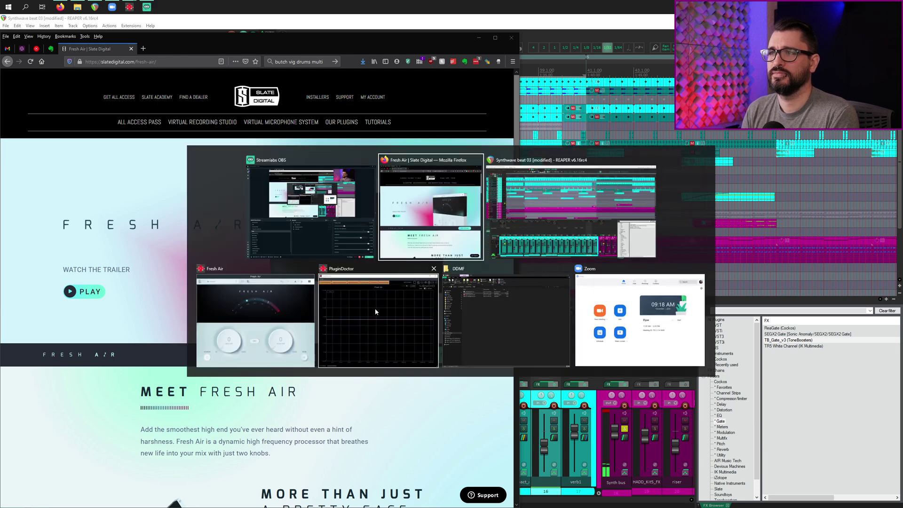
{"action": "left_click", "coordinate": [393, 340]}
{"action": "left_click_drag", "start_coordinate": [365, 134], "coordinate": [388, 138]}
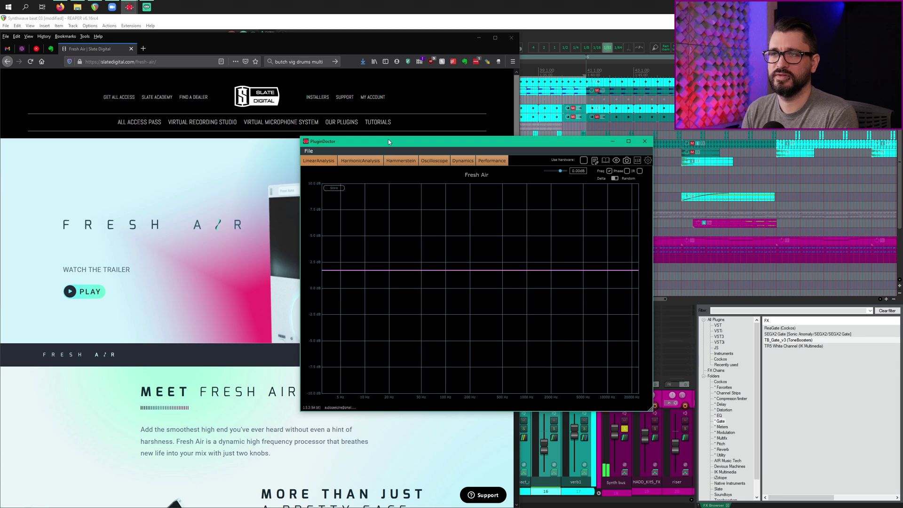
{"action": "key", "text": "alt+Tab"}
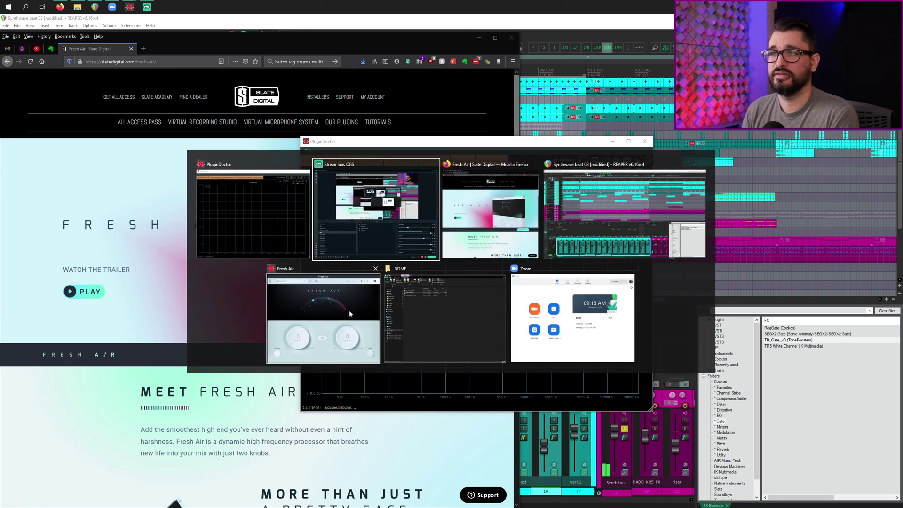
- Bring the Synthwave beat 03 REAPER project back to the front
{"action": "left_click", "coordinate": [599, 219]}
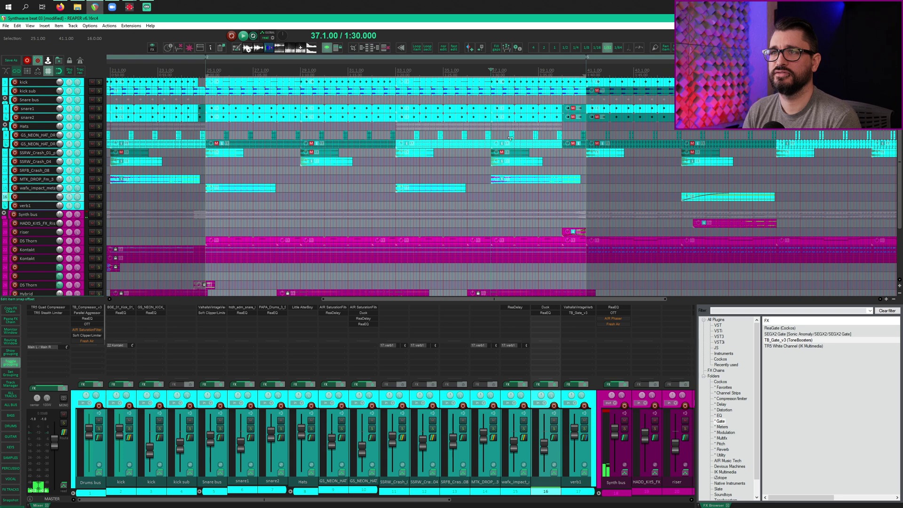
{"action": "key", "text": "space"}
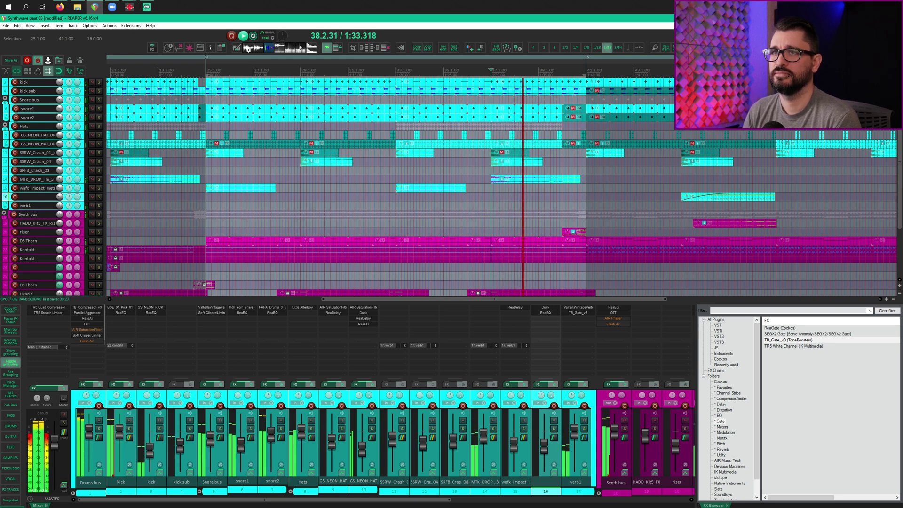
{"action": "left_click", "coordinate": [98, 126]}
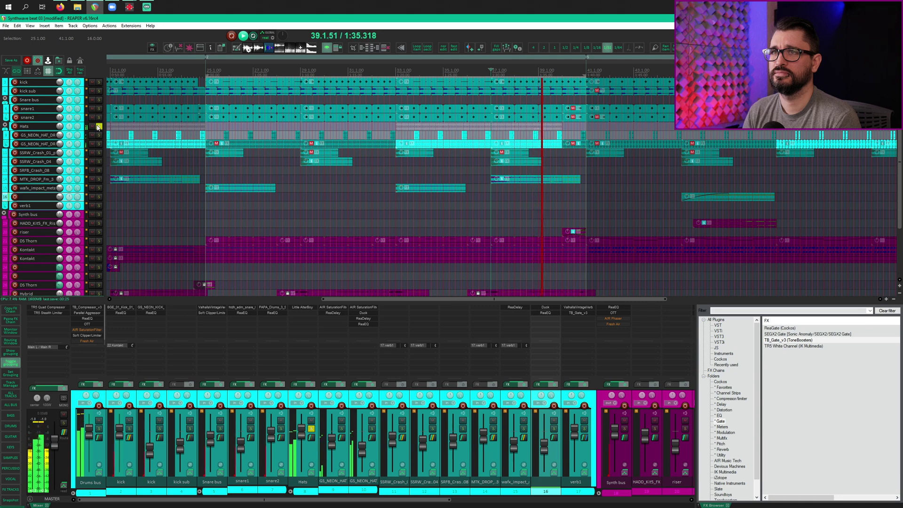
{"action": "key", "text": "space"}
{"action": "left_click", "coordinate": [98, 126]}
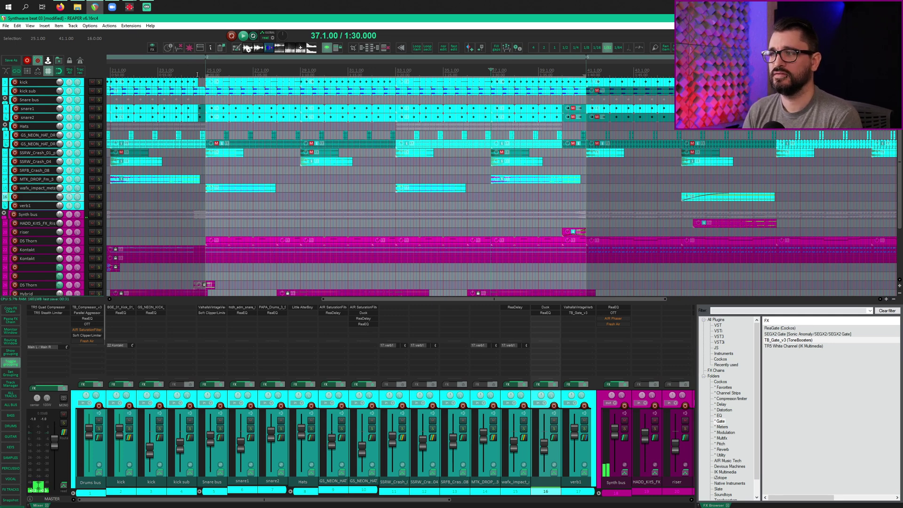
- Open Fresh Air on the Drums bus and test Mid Air and High Air, linked and unlinked
{"action": "left_click", "coordinate": [86, 341]}
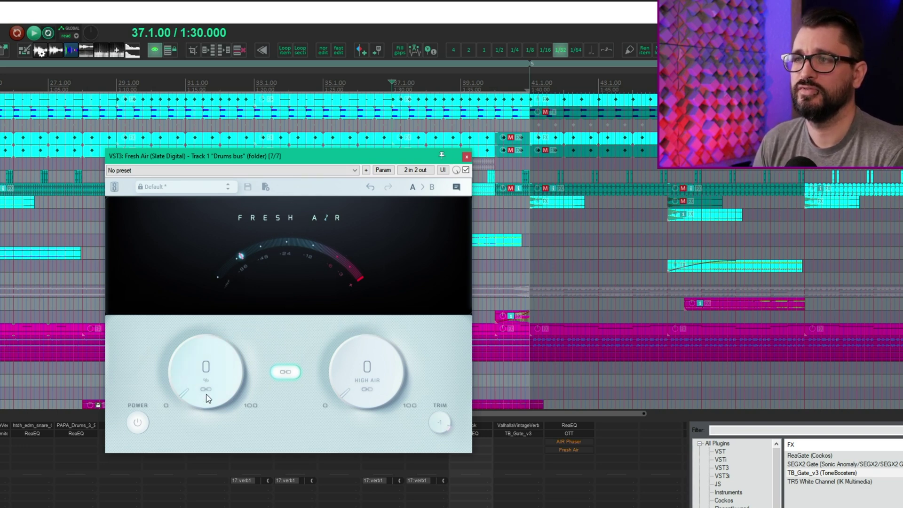
{"action": "left_click_drag", "start_coordinate": [207, 398], "coordinate": [256, 395]}
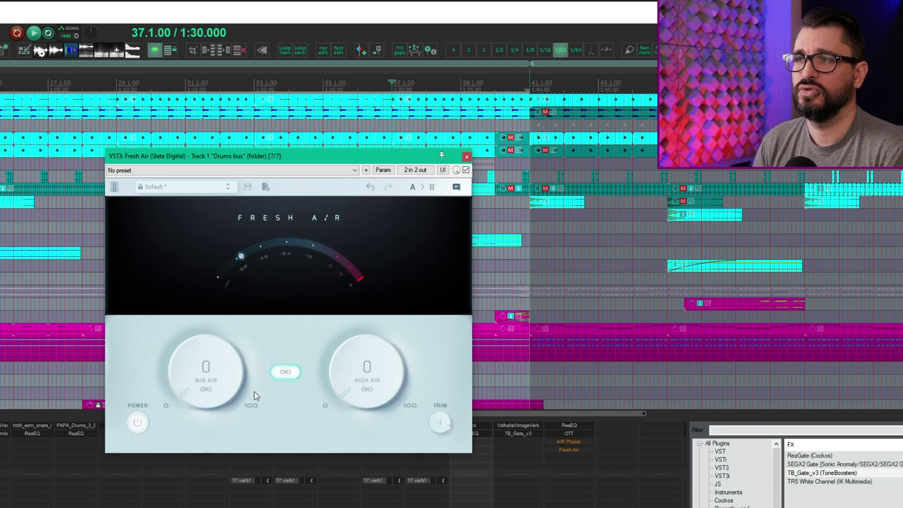
{"action": "left_click", "coordinate": [285, 372]}
{"action": "left_click_drag", "start_coordinate": [207, 377], "coordinate": [202, 414]}
{"action": "left_click_drag", "start_coordinate": [355, 382], "coordinate": [357, 470]}
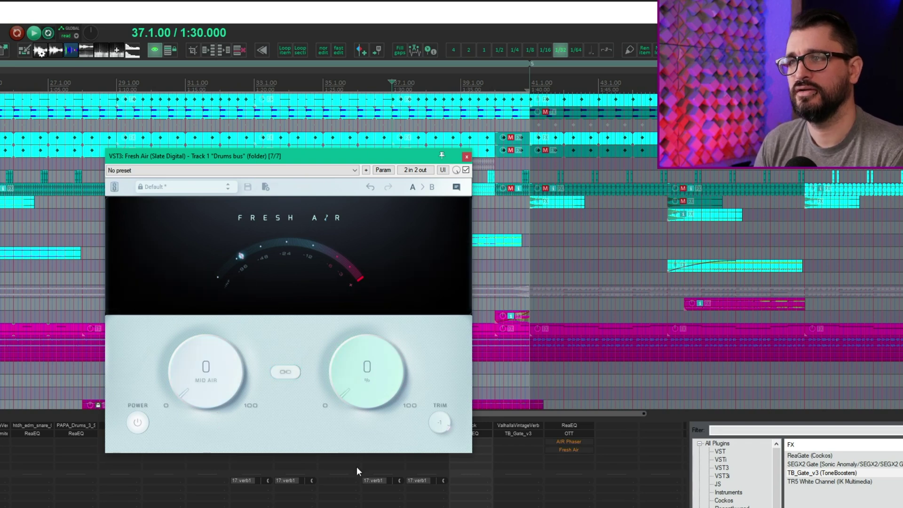
{"action": "left_click", "coordinate": [284, 372]}
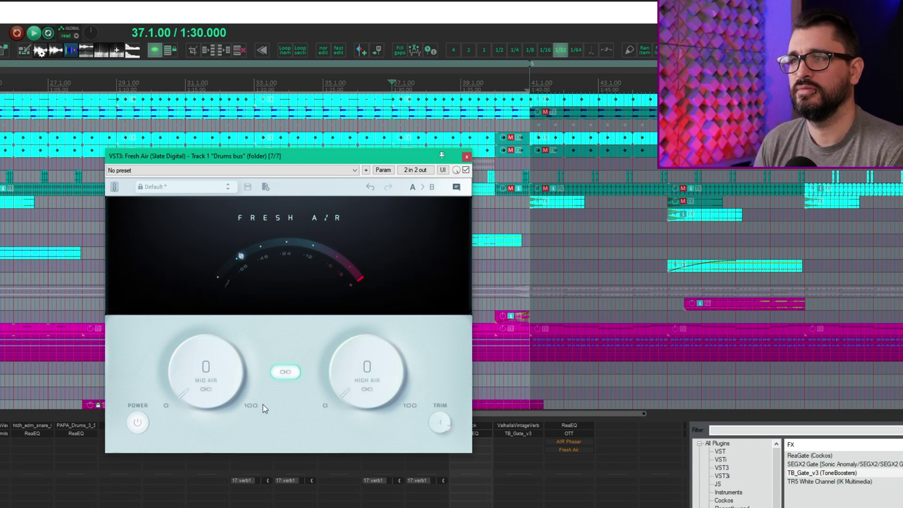
{"action": "left_click", "coordinate": [286, 373]}
- Try Mid Air at 17, then linked Air at 39 and 22, before zeroing and unlinking them
{"action": "left_click_drag", "start_coordinate": [207, 376], "coordinate": [207, 356]}
{"action": "left_click", "coordinate": [293, 373]}
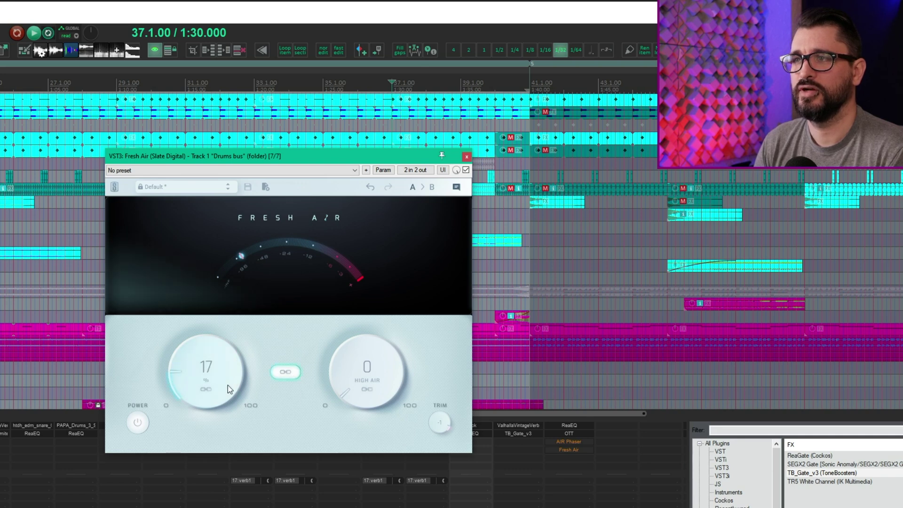
{"action": "left_click_drag", "start_coordinate": [227, 385], "coordinate": [235, 345]}
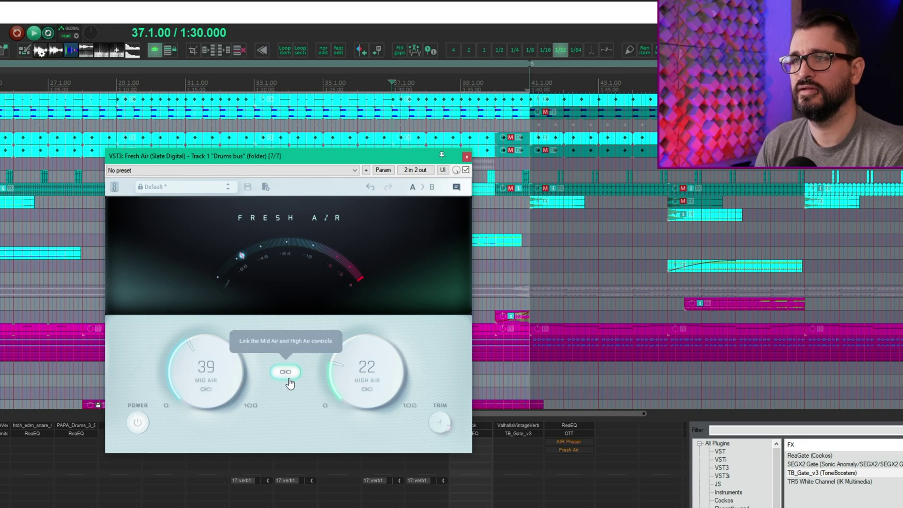
{"action": "left_click_drag", "start_coordinate": [216, 363], "coordinate": [206, 400]}
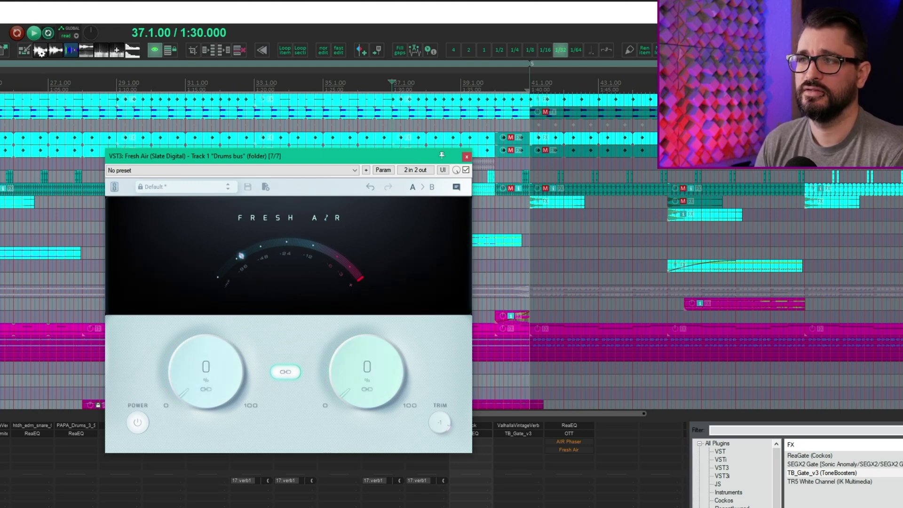
{"action": "left_click", "coordinate": [291, 376]}
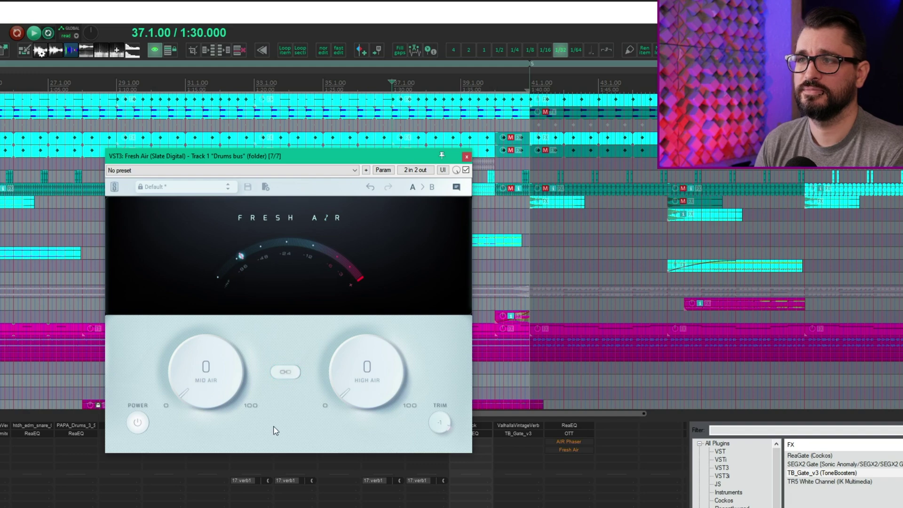
- Toggle Fresh Air's power off and back on, and reset Trim to 0
{"action": "left_click", "coordinate": [137, 423]}
{"action": "left_click", "coordinate": [137, 423]}
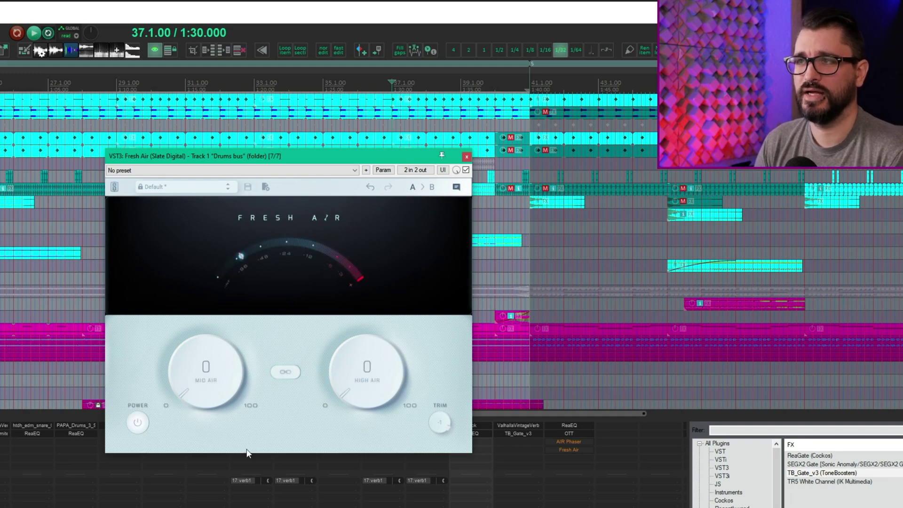
{"action": "double_click", "coordinate": [440, 423]}
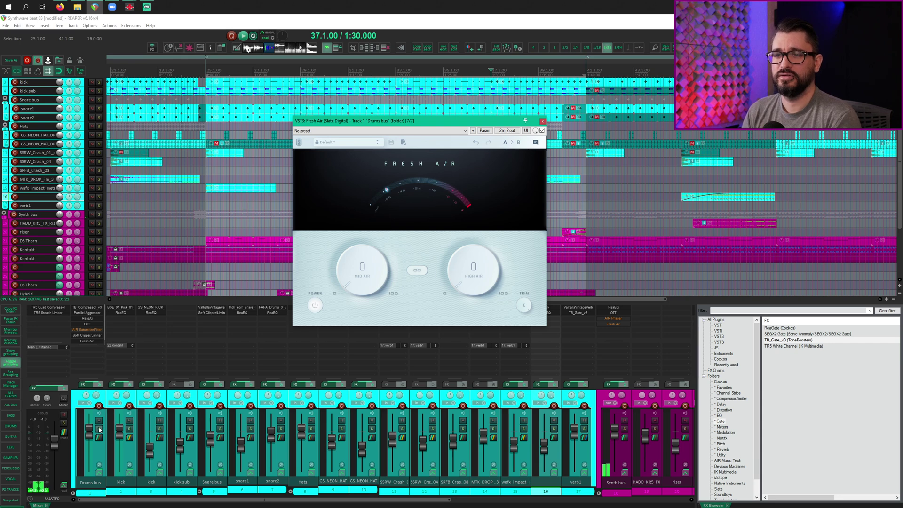
- Solo the Drums bus, play it, and push Mid Air to 88 and High Air to 31
{"action": "left_click", "coordinate": [99, 429]}
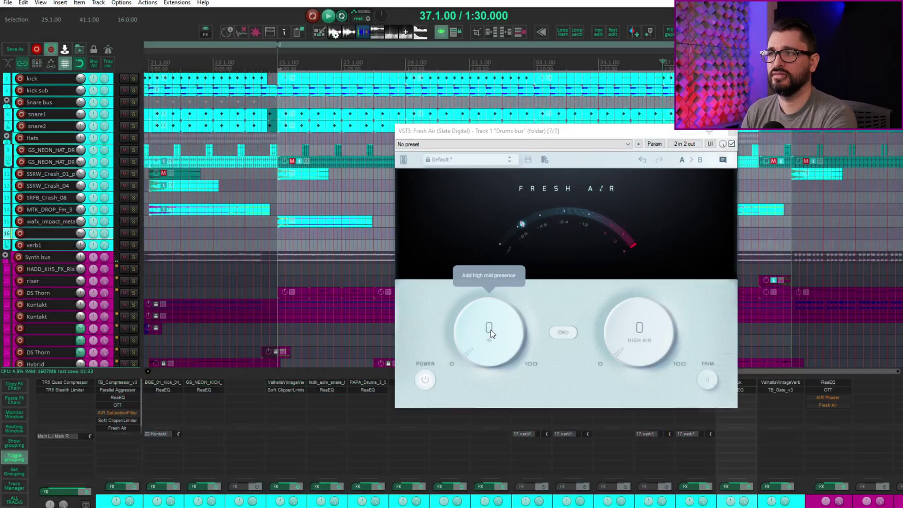
{"action": "key", "text": "space"}
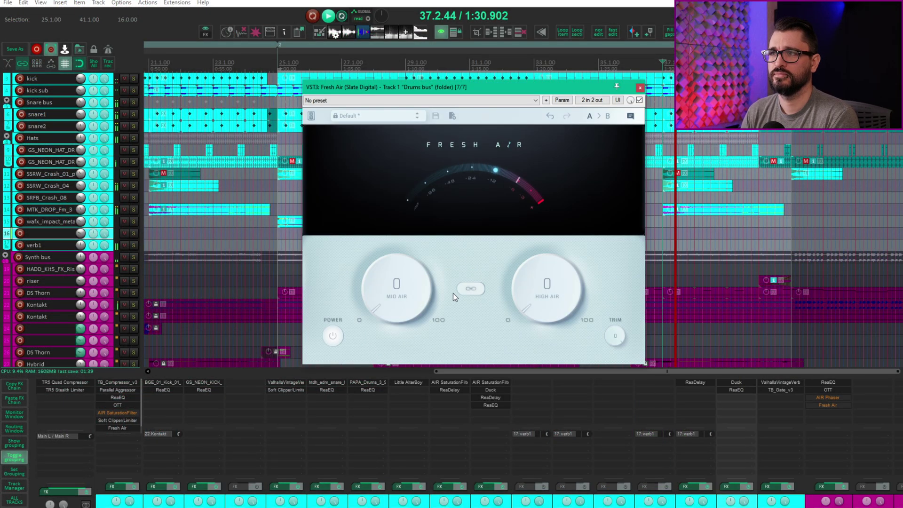
{"action": "left_click_drag", "start_coordinate": [417, 295], "coordinate": [416, 258]}
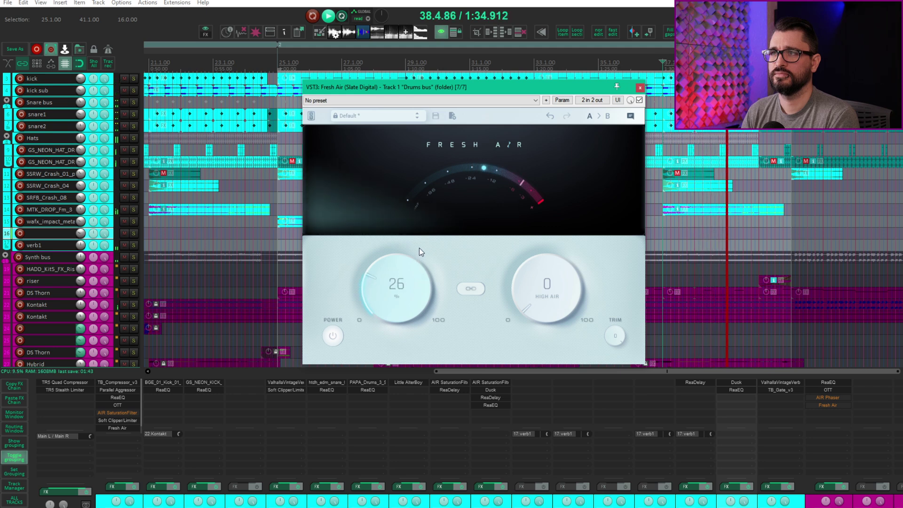
{"action": "left_click_drag", "start_coordinate": [419, 247], "coordinate": [417, 300]}
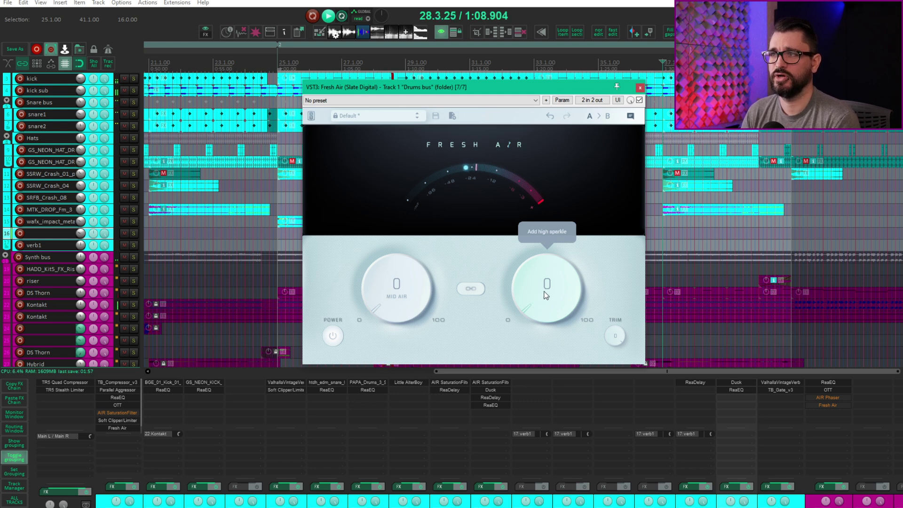
{"action": "mouse_move", "coordinate": [544, 294]}
{"action": "left_mouse_down"}
{"action": "mouse_move", "coordinate": [560, 127]}
{"action": "mouse_move", "coordinate": [548, 285]}
{"action": "left_mouse_up"}
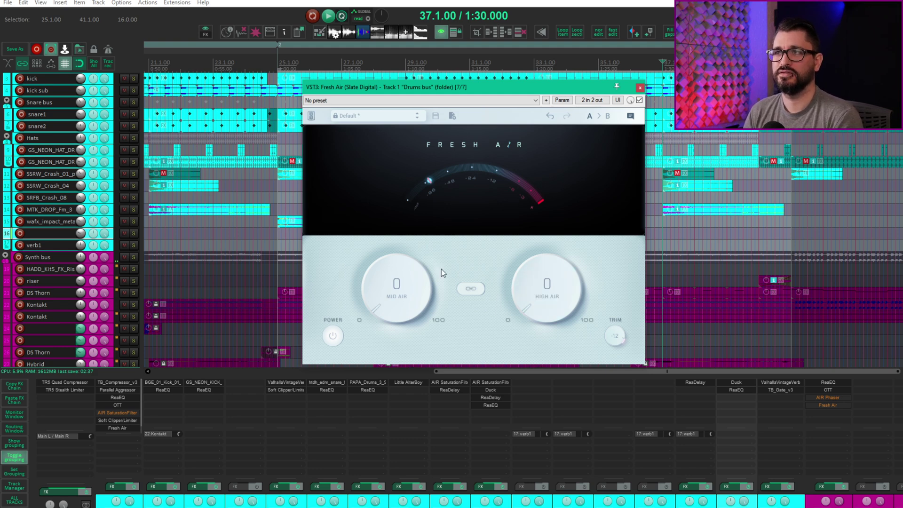
- Reset Trim, link the Air controls, raise both to 17, and lower Trim to -0.9
{"action": "mouse_move", "coordinate": [617, 344]}
{"action": "left_mouse_down"}
{"action": "mouse_move", "coordinate": [619, 326]}
{"action": "mouse_move", "coordinate": [616, 342]}
{"action": "left_mouse_up"}
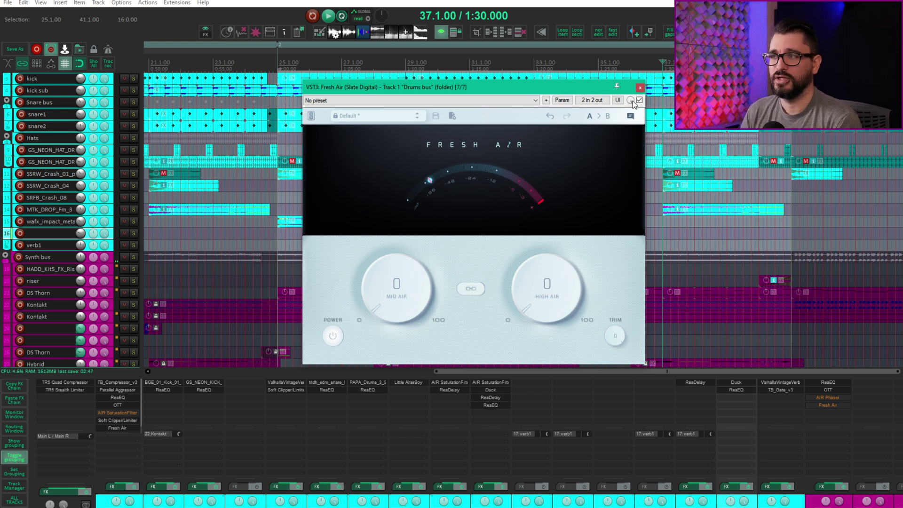
{"action": "left_click", "coordinate": [469, 288]}
{"action": "left_click_drag", "start_coordinate": [421, 298], "coordinate": [422, 249]}
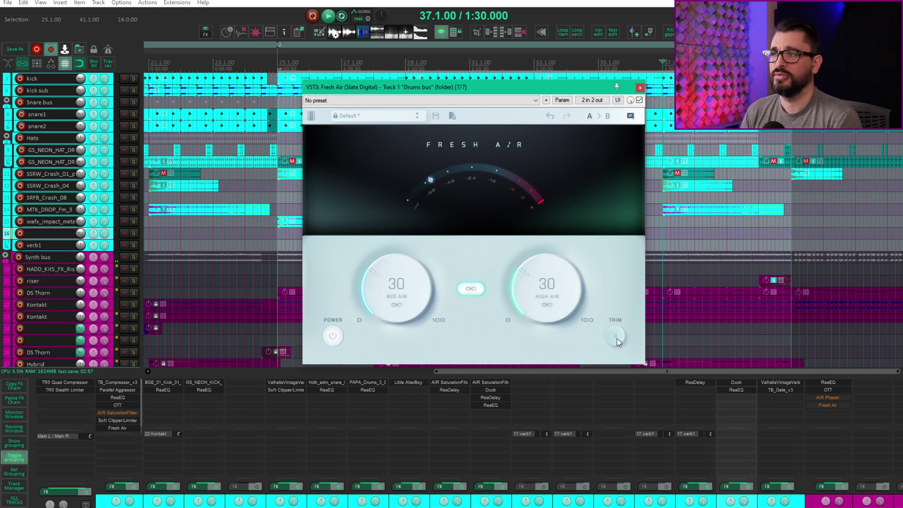
{"action": "left_click_drag", "start_coordinate": [618, 341], "coordinate": [620, 356]}
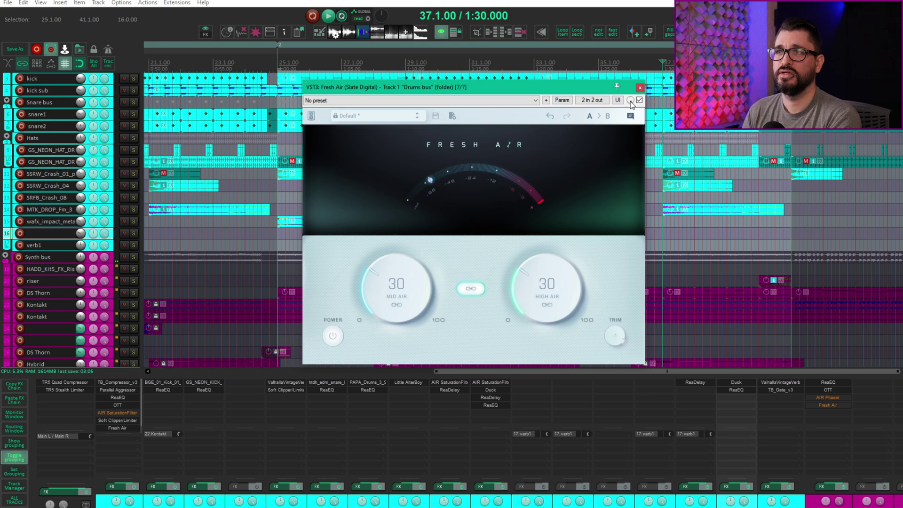
- Play the drums at 72% wet and A/B Fresh Air's bypass three times, then stop
{"action": "key", "text": "space"}
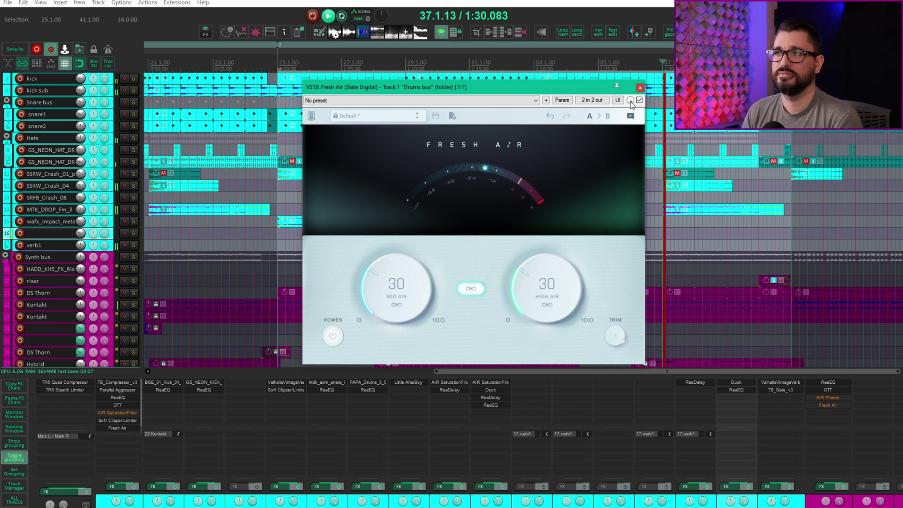
{"action": "left_click_drag", "start_coordinate": [630, 101], "coordinate": [630, 117]}
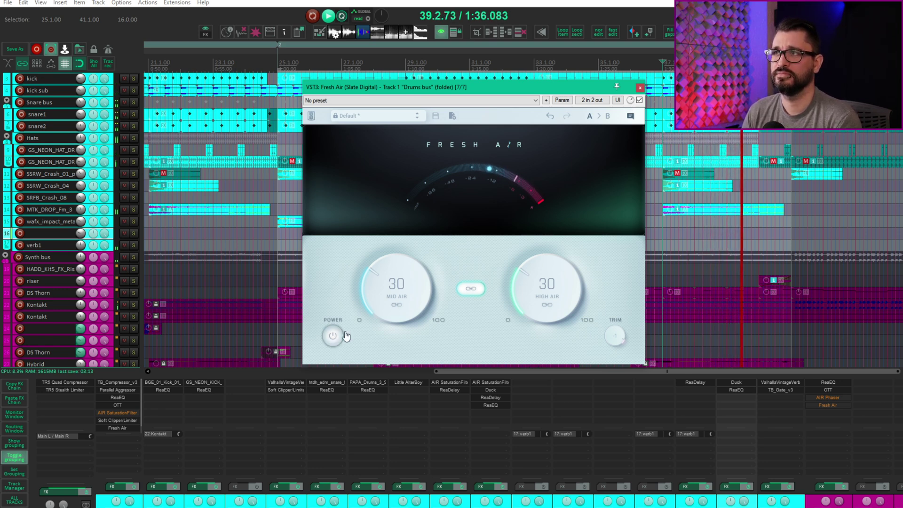
{"action": "left_click", "coordinate": [639, 100]}
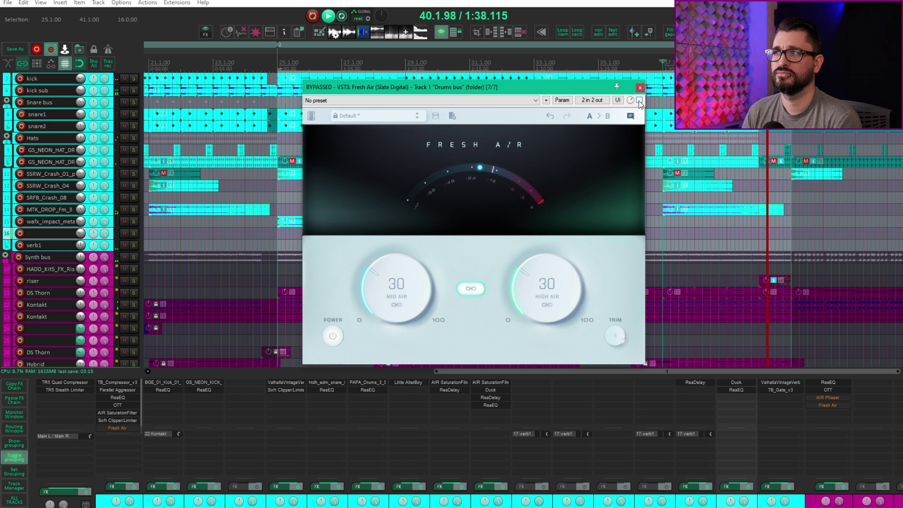
{"action": "left_click", "coordinate": [639, 101]}
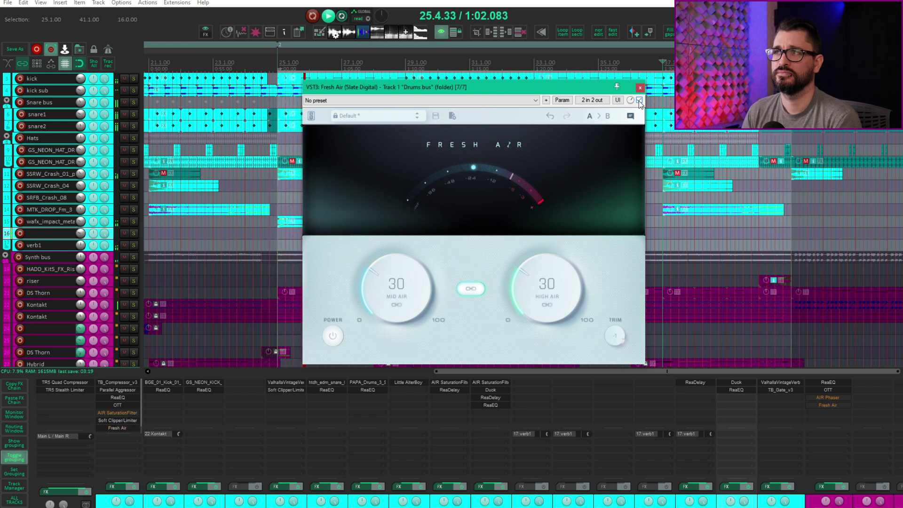
{"action": "left_click", "coordinate": [640, 101]}
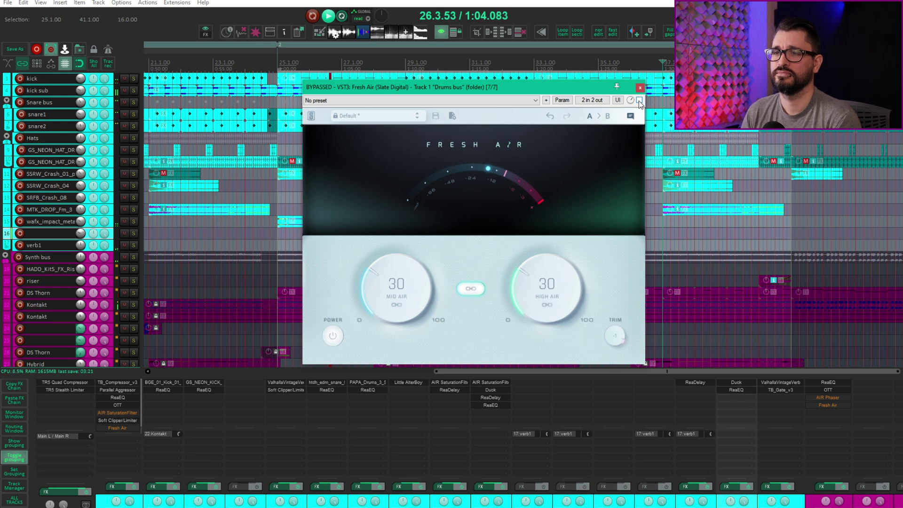
{"action": "left_click", "coordinate": [640, 100]}
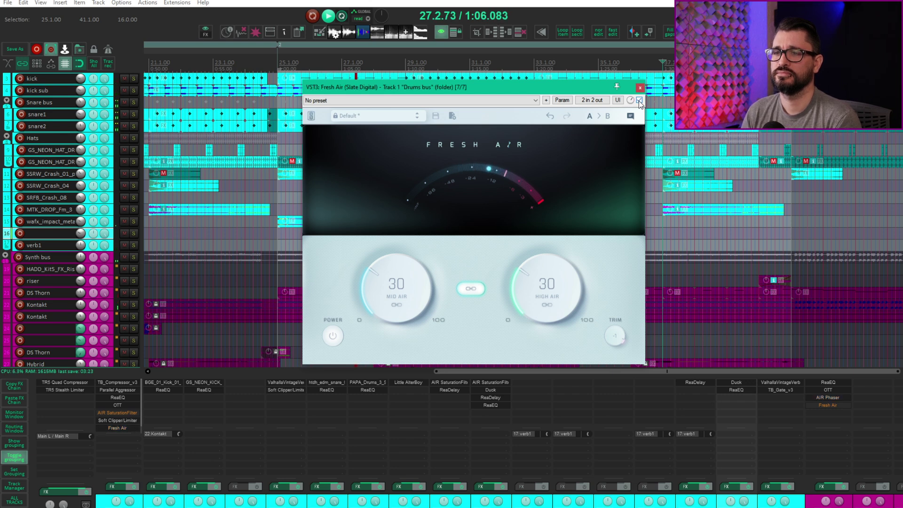
{"action": "left_click", "coordinate": [639, 100]}
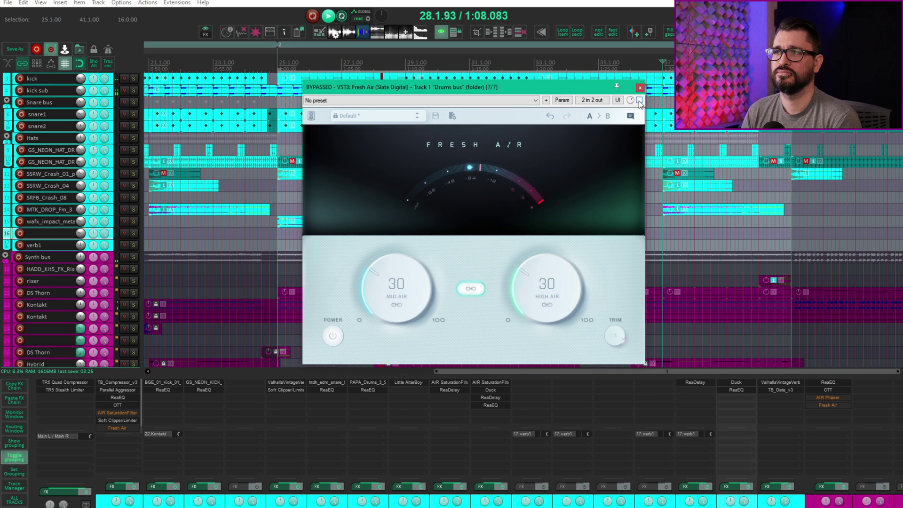
{"action": "left_click", "coordinate": [639, 101]}
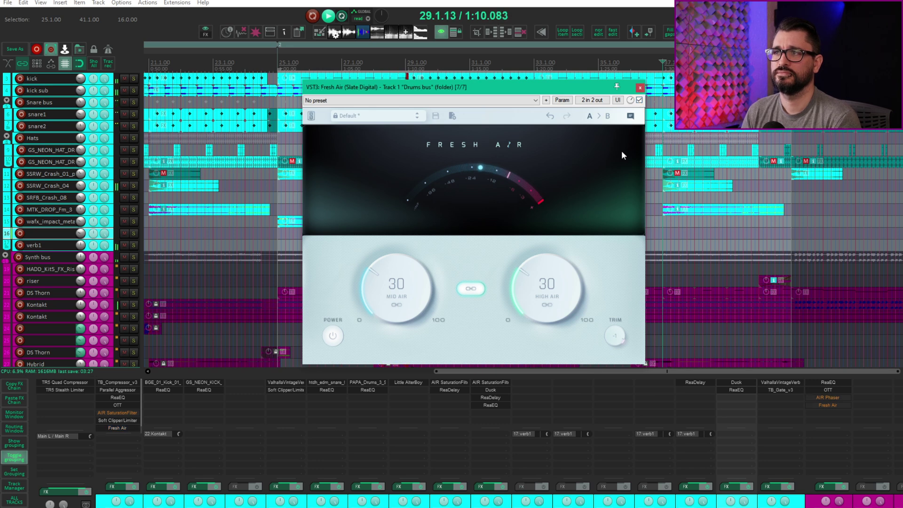
{"action": "key", "text": "space"}
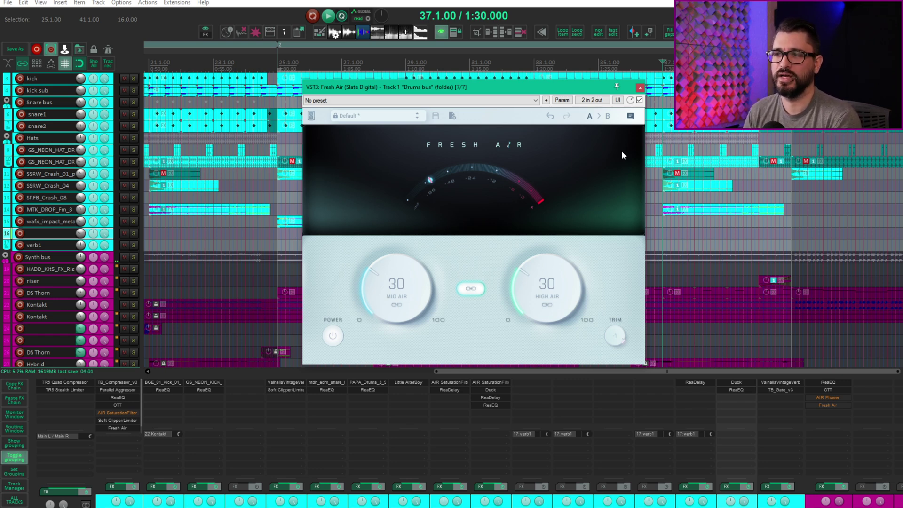
- Open Fresh Air on the Synth bus, unlink the Air controls, and audition High Air up to 87
{"action": "key", "text": "Escape"}
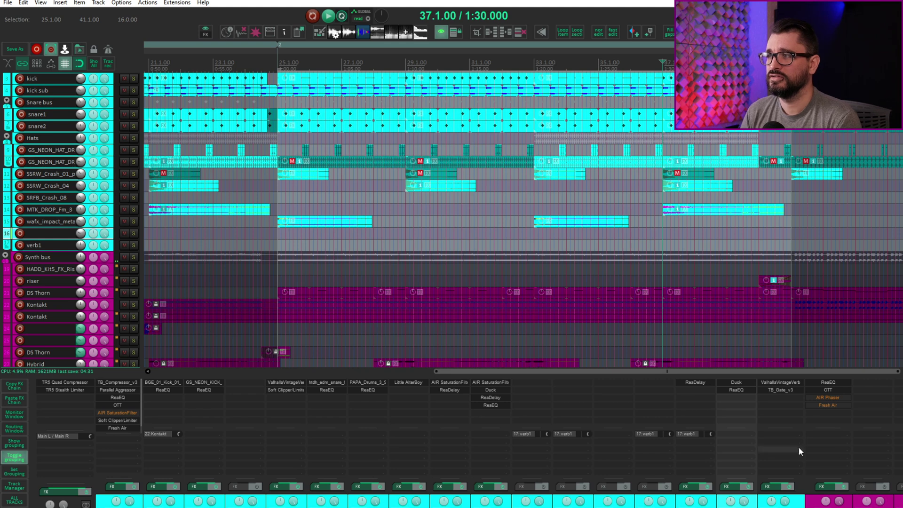
{"action": "left_click", "coordinate": [834, 406]}
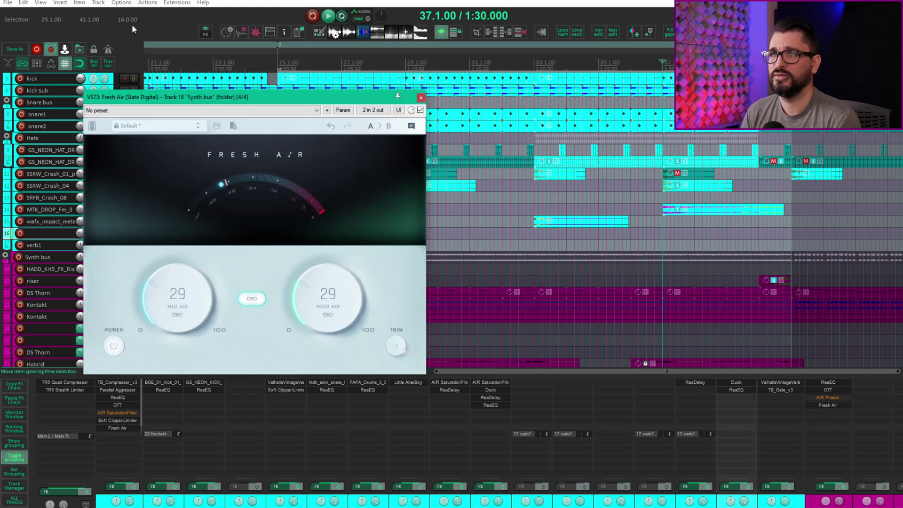
{"action": "left_click_drag", "start_coordinate": [242, 97], "coordinate": [456, 63]}
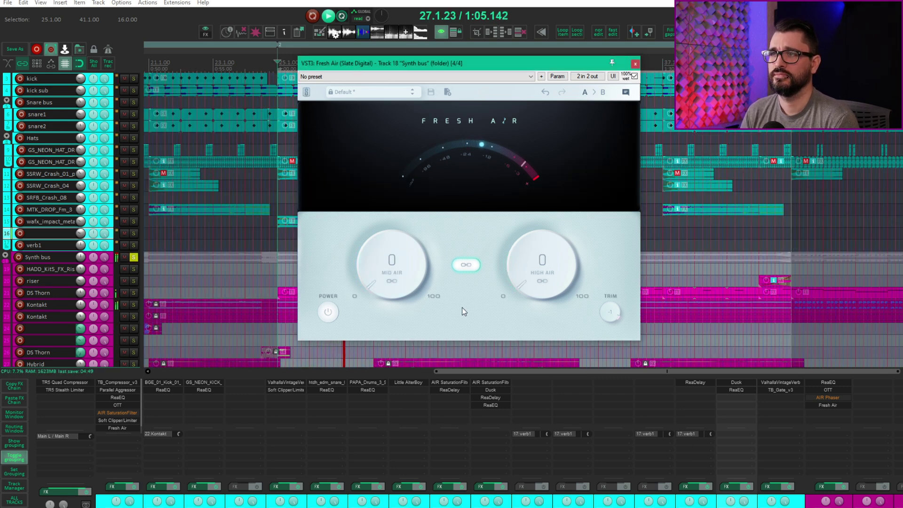
{"action": "left_click", "coordinate": [466, 265]}
{"action": "mouse_move", "coordinate": [408, 278]}
{"action": "left_mouse_down"}
{"action": "mouse_move", "coordinate": [408, 87]}
{"action": "mouse_move", "coordinate": [396, 151]}
{"action": "mouse_move", "coordinate": [411, 266]}
{"action": "mouse_move", "coordinate": [395, 90]}
{"action": "mouse_move", "coordinate": [403, 282]}
{"action": "left_mouse_up"}
{"action": "left_click_drag", "start_coordinate": [542, 263], "coordinate": [496, 230]}
{"action": "key", "text": "space"}
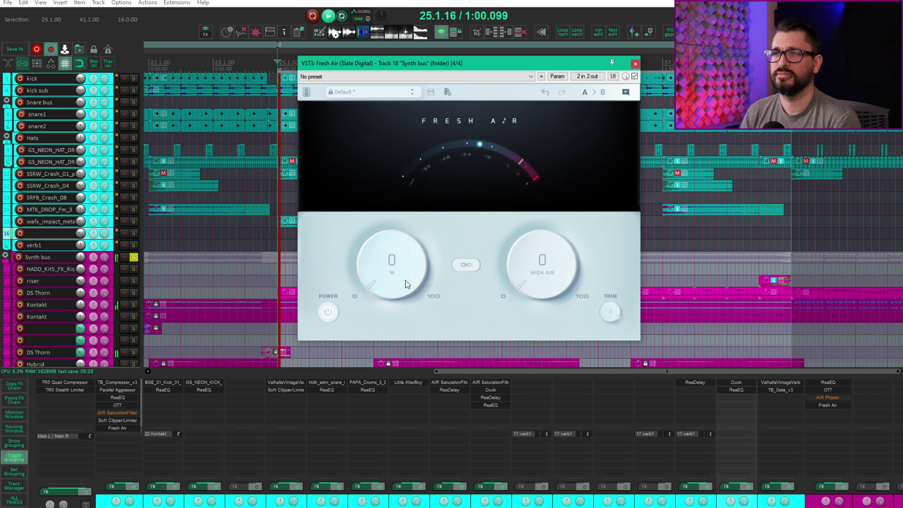
- Try Mid Air 20 and High Air 17, A/B the bypass, then settle on Mid Air 18, High Air 25
{"action": "left_click_drag", "start_coordinate": [405, 279], "coordinate": [399, 238]}
{"action": "left_click_drag", "start_coordinate": [542, 247], "coordinate": [543, 232]}
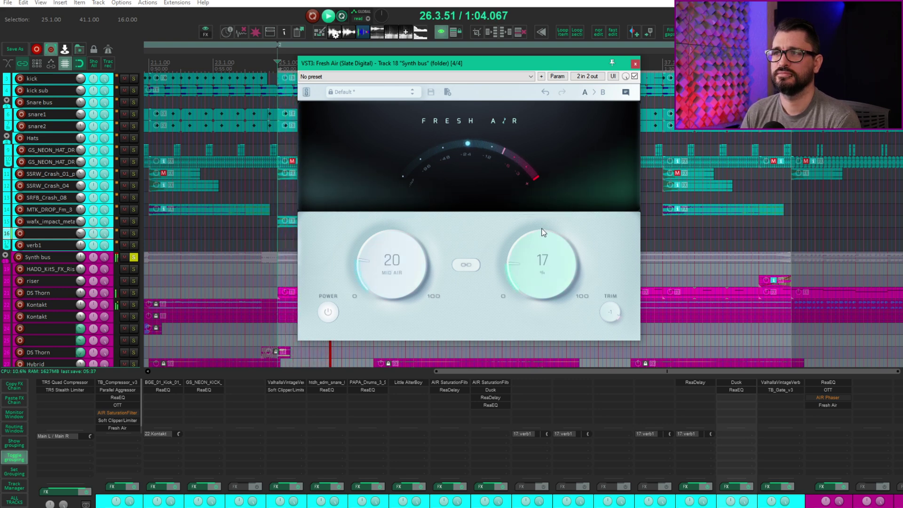
{"action": "key", "text": "space"}
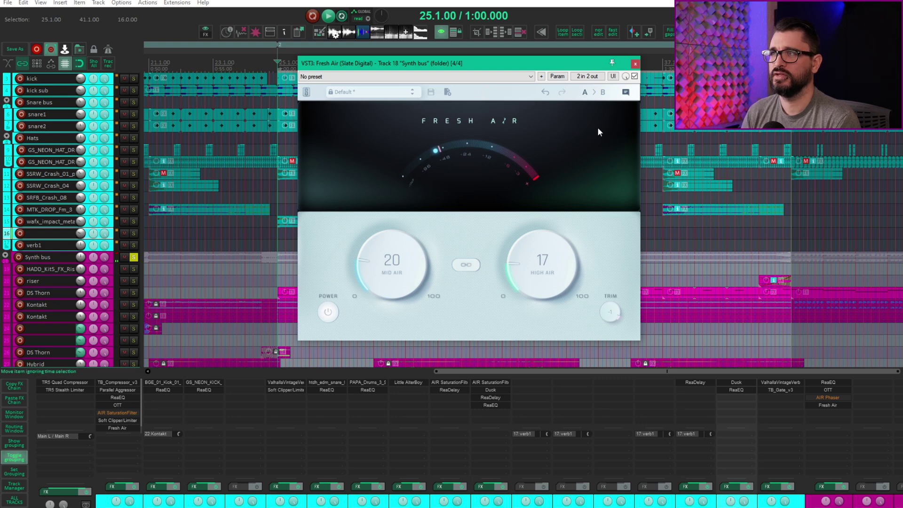
{"action": "mouse_move", "coordinate": [626, 76]}
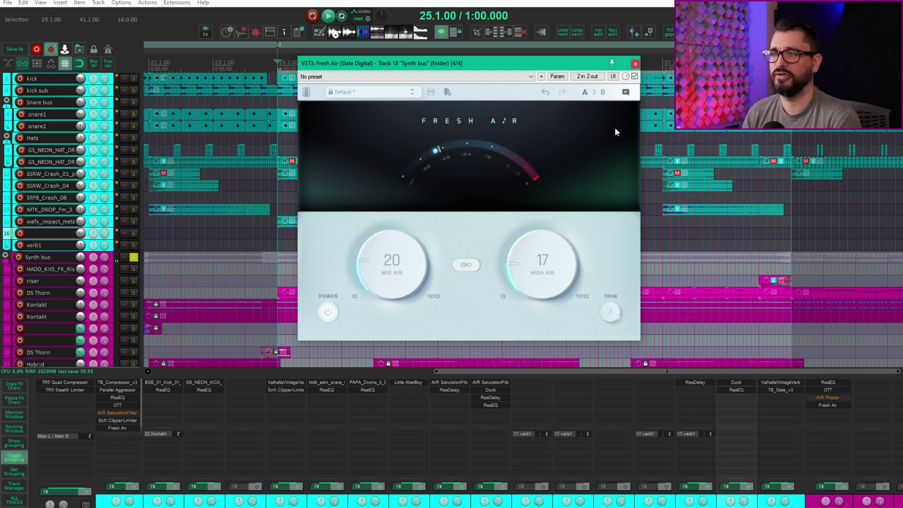
{"action": "left_click", "coordinate": [635, 77]}
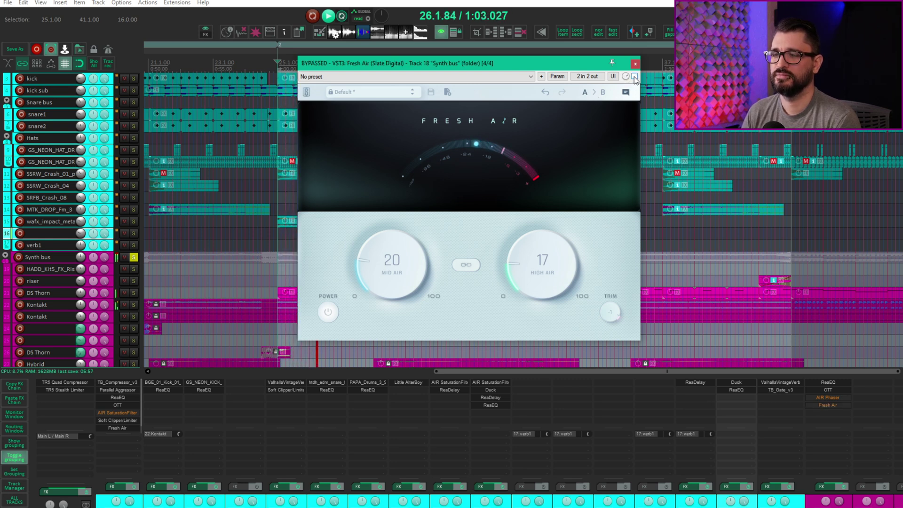
{"action": "left_click", "coordinate": [634, 77]}
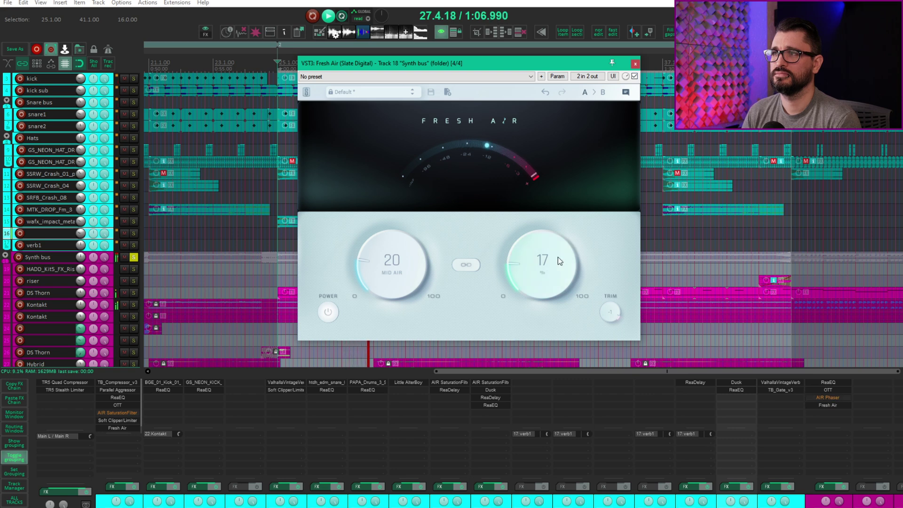
{"action": "left_click_drag", "start_coordinate": [371, 261], "coordinate": [375, 269]}
{"action": "mouse_move", "coordinate": [535, 261]}
{"action": "left_mouse_down"}
{"action": "mouse_move", "coordinate": [523, 281]}
{"action": "mouse_move", "coordinate": [526, 273]}
{"action": "left_mouse_up"}
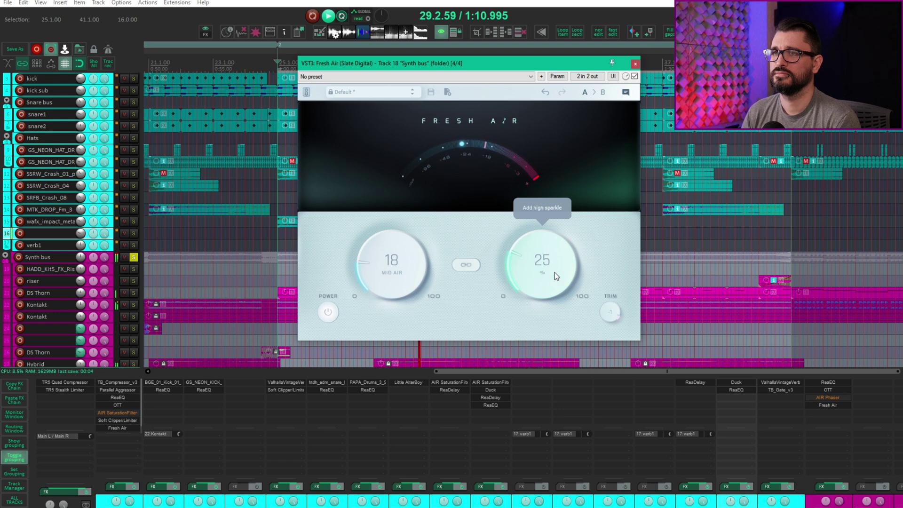
{"action": "key", "text": "space"}
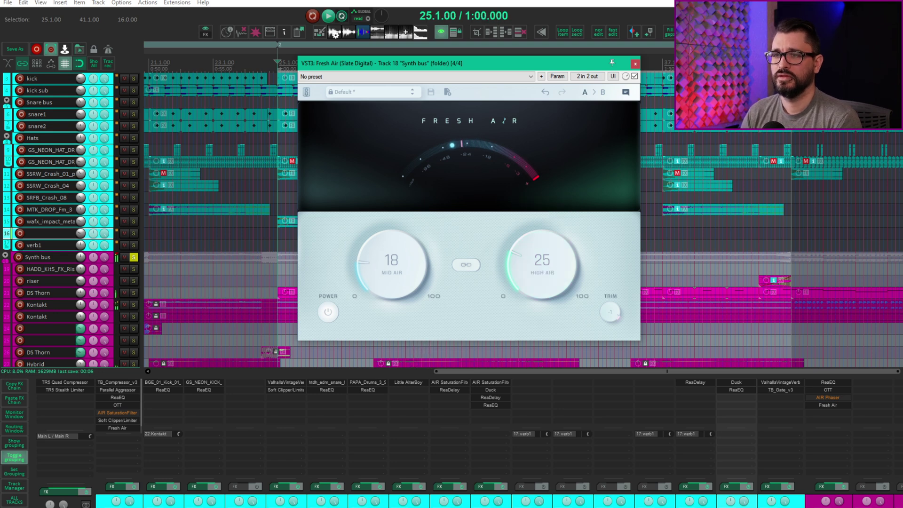
- Open the project's plugin overview and bypass all Fresh Air instances at once
{"action": "left_click", "coordinate": [305, 439]}
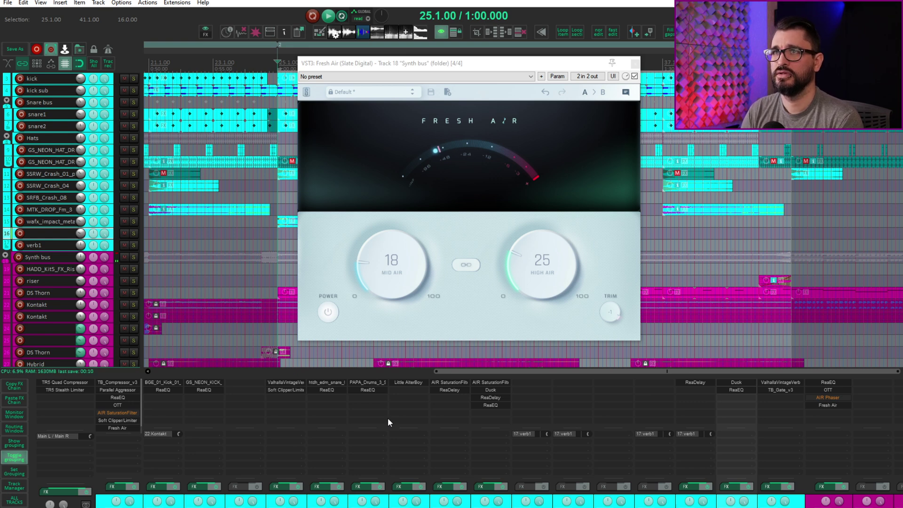
{"action": "left_click", "coordinate": [61, 3]}
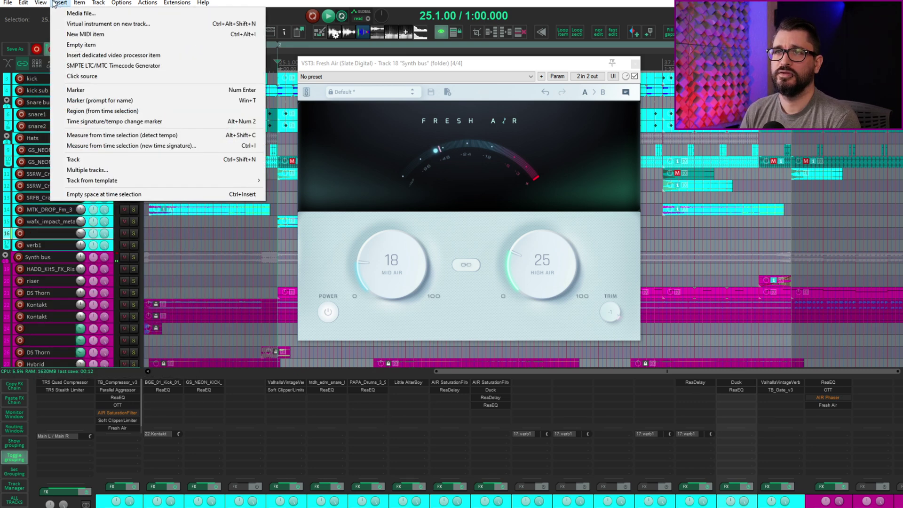
{"action": "mouse_move", "coordinate": [42, 3]}
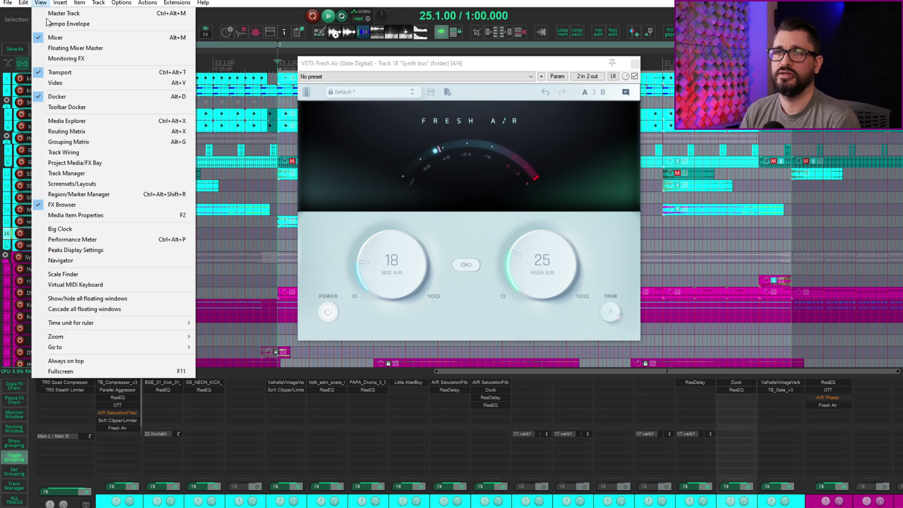
{"action": "left_click", "coordinate": [119, 165]}
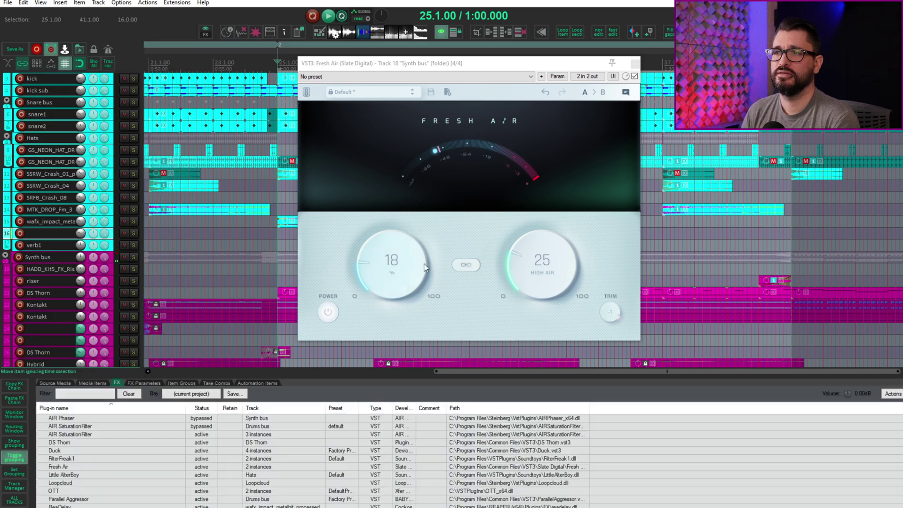
{"action": "left_click", "coordinate": [69, 468]}
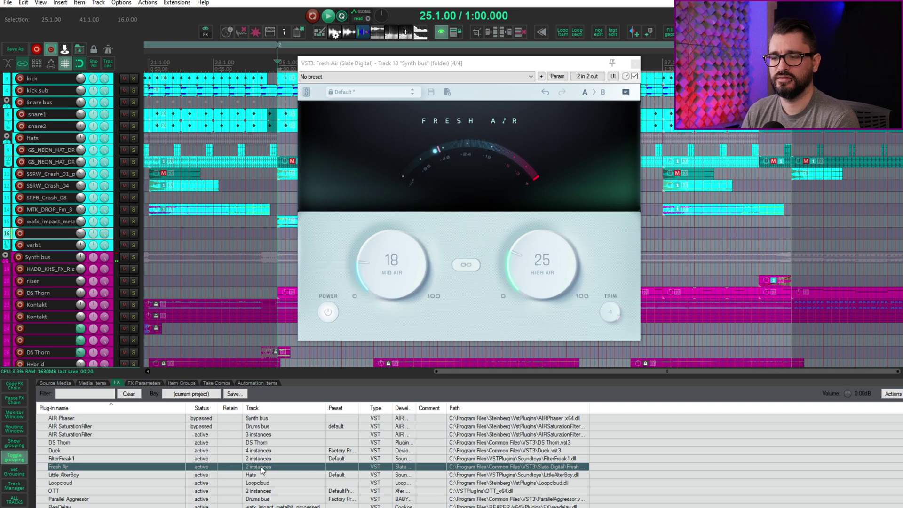
{"action": "right_click", "coordinate": [207, 471]}
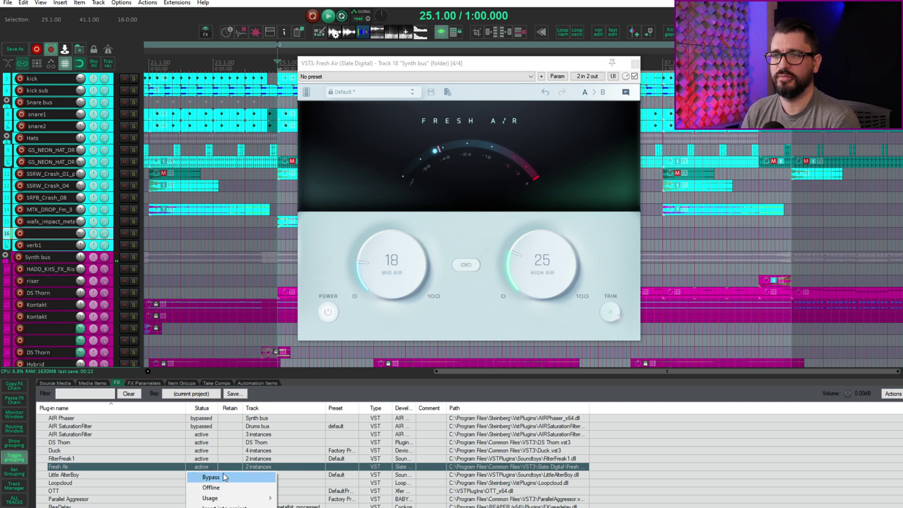
{"action": "left_click", "coordinate": [219, 477]}
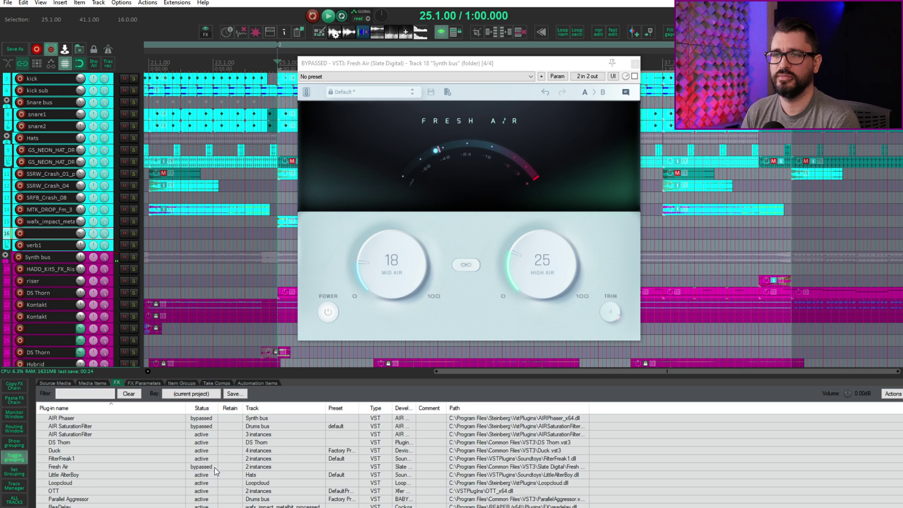
- Play the mix and toggle both Fresh Air instances' bypass to A/B, ending with them active
{"action": "key", "text": "space"}
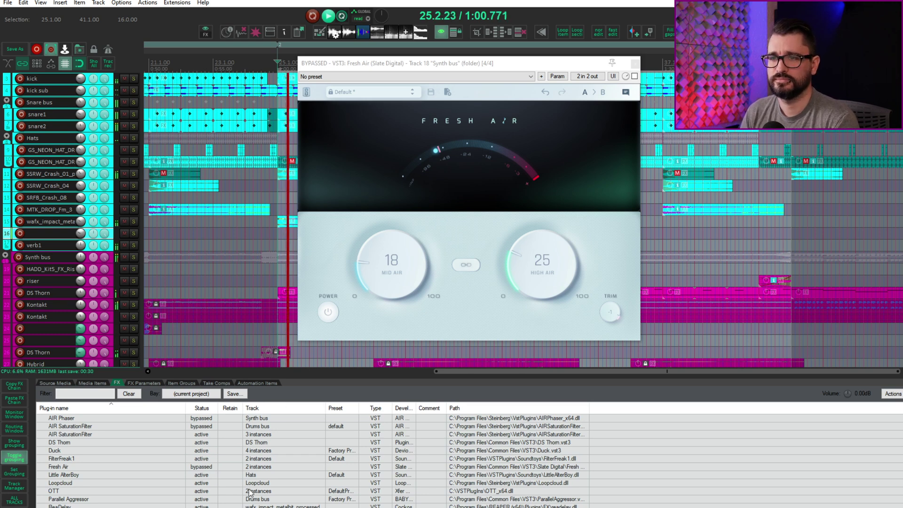
{"action": "left_click", "coordinate": [213, 466]}
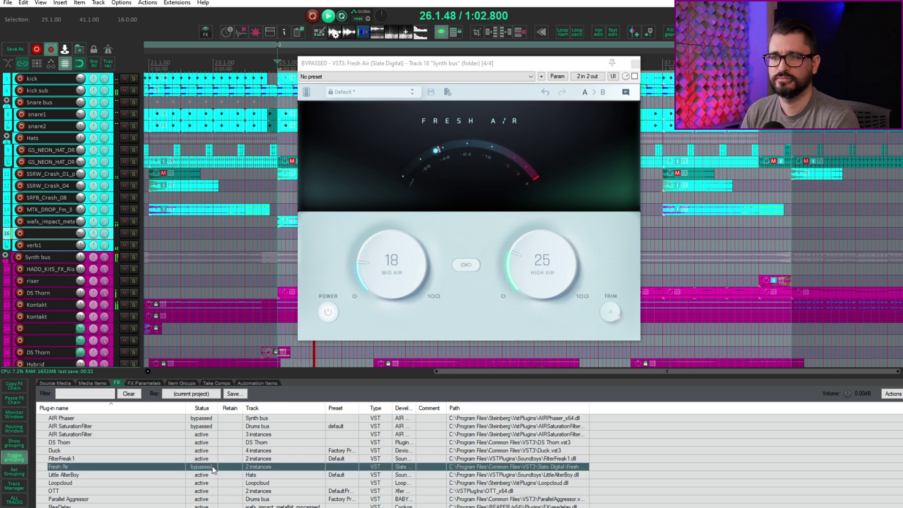
{"action": "right_click", "coordinate": [210, 466]}
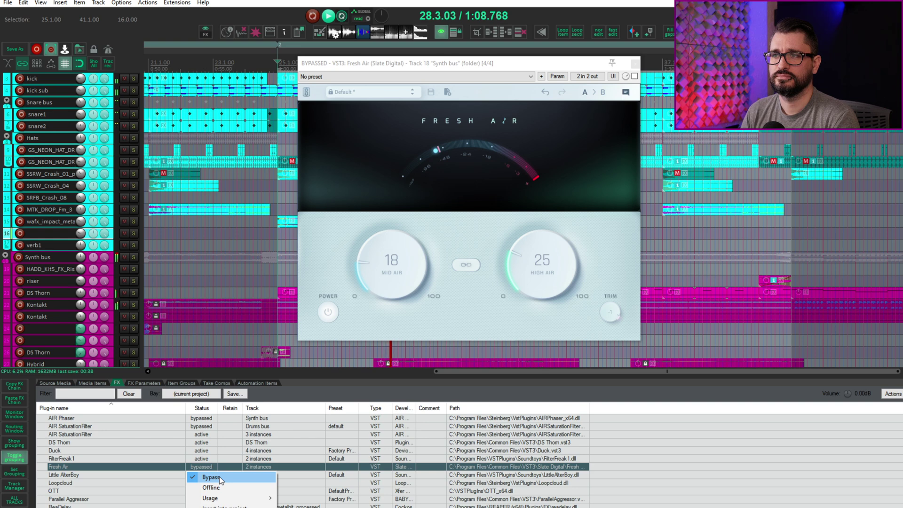
{"action": "left_click", "coordinate": [219, 477]}
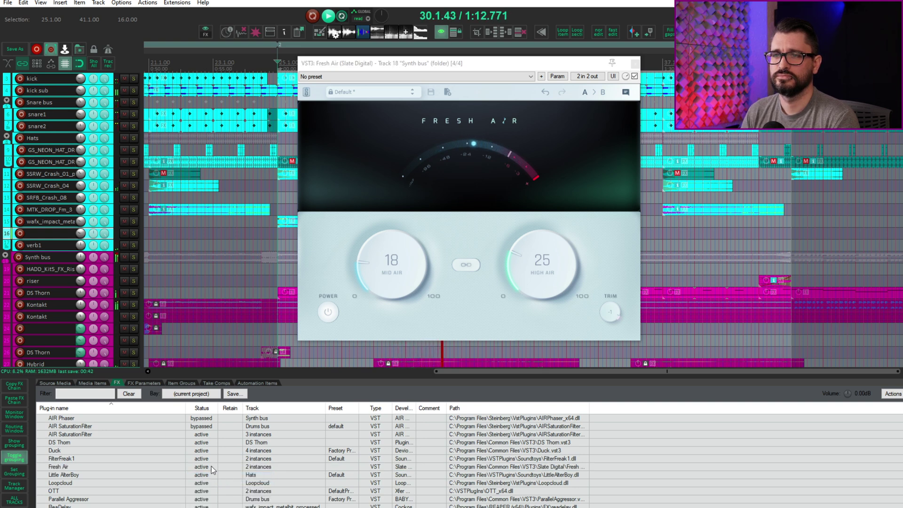
{"action": "left_click", "coordinate": [210, 466]}
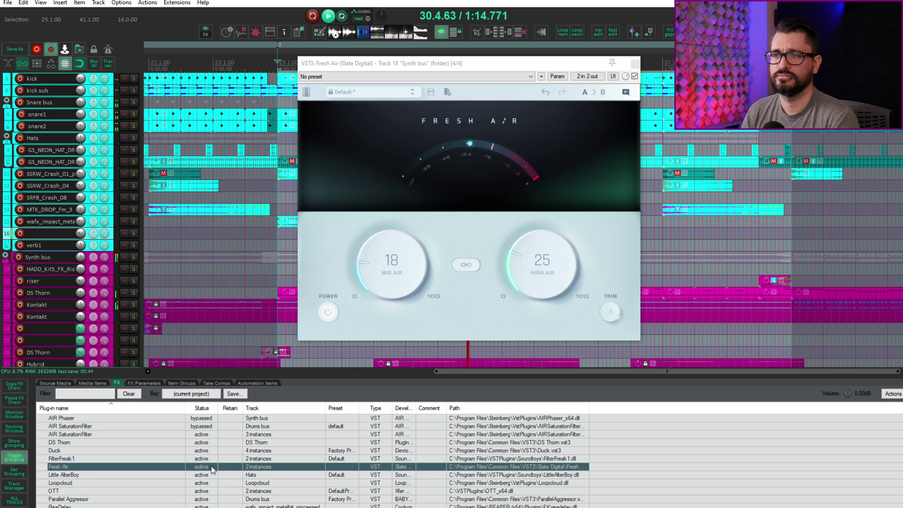
{"action": "right_click", "coordinate": [211, 468]}
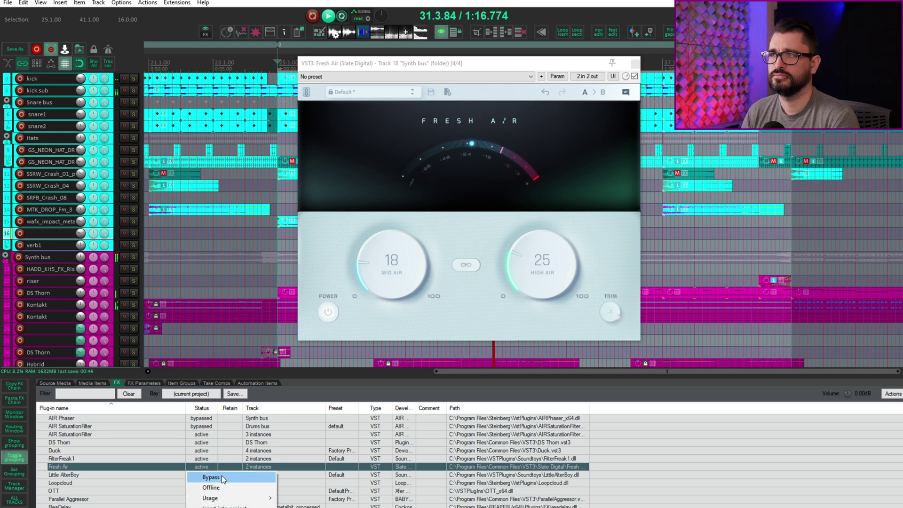
{"action": "left_click", "coordinate": [221, 475]}
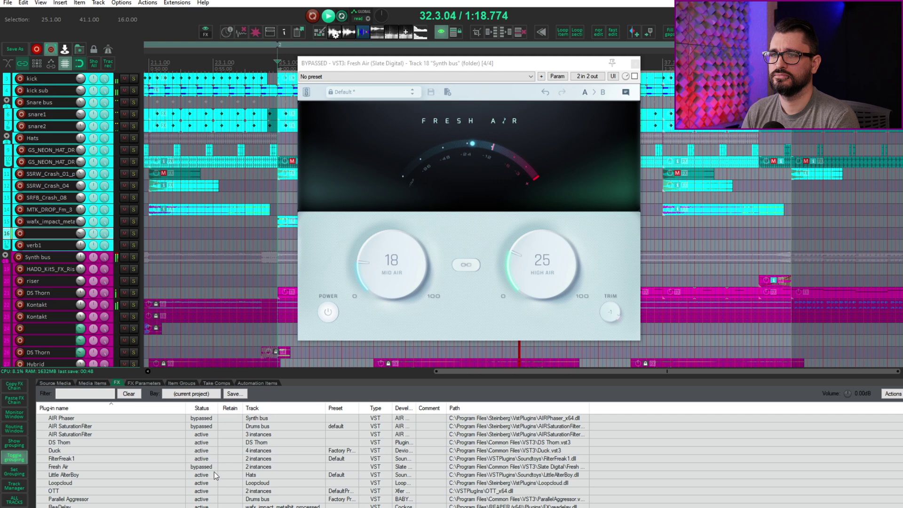
{"action": "left_click", "coordinate": [212, 466]}
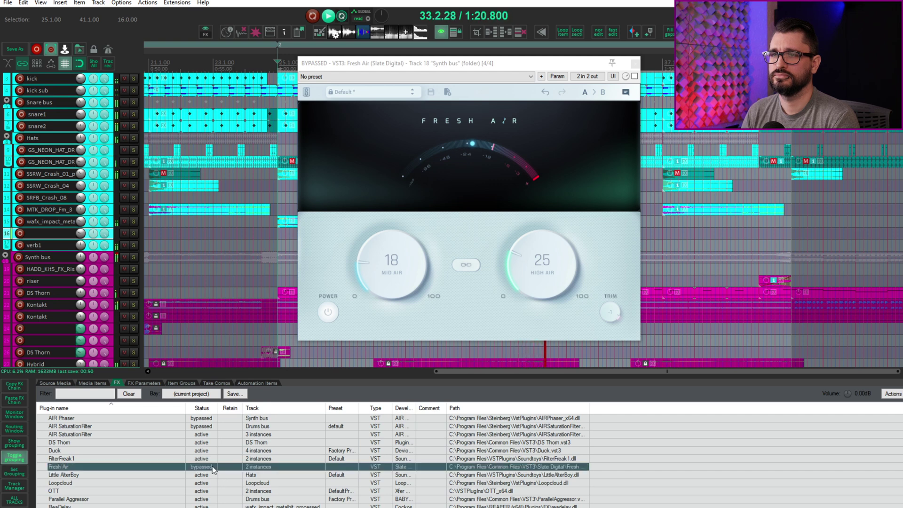
{"action": "right_click", "coordinate": [213, 466]}
{"action": "left_click", "coordinate": [216, 477]}
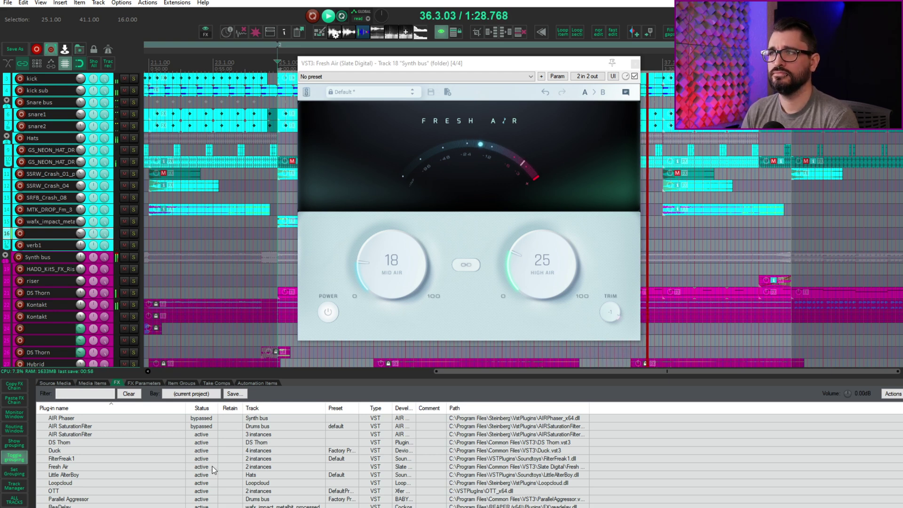
- Stop playback so the cursor returns to 25.1.00
{"action": "key", "text": "space"}
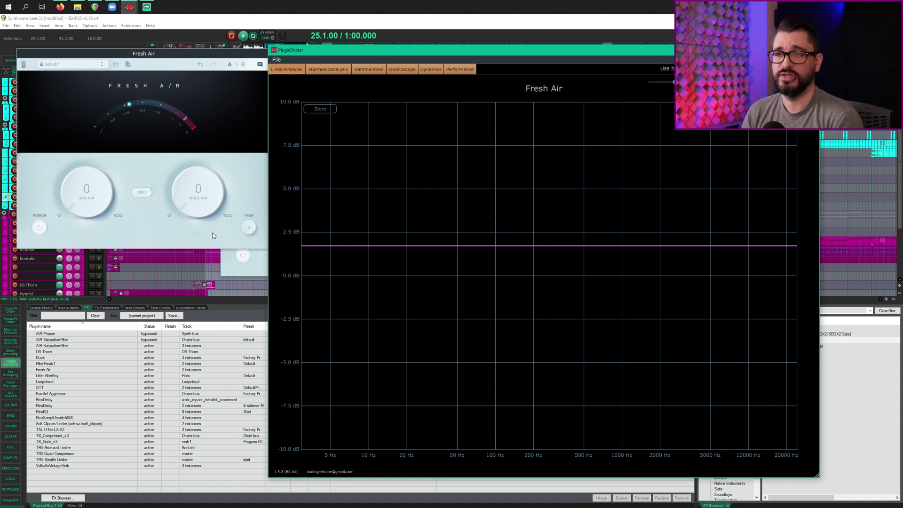
- Reset Fresh Air's Trim to 0 in Plugin Doctor and cycle its Power off and on
{"action": "left_click", "coordinate": [215, 238]}
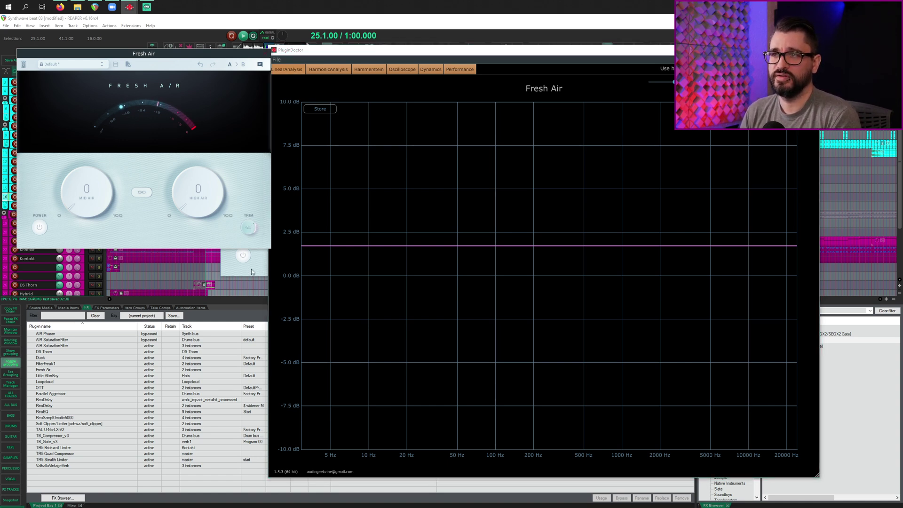
{"action": "double_click", "coordinate": [244, 230]}
{"action": "left_click", "coordinate": [34, 230]}
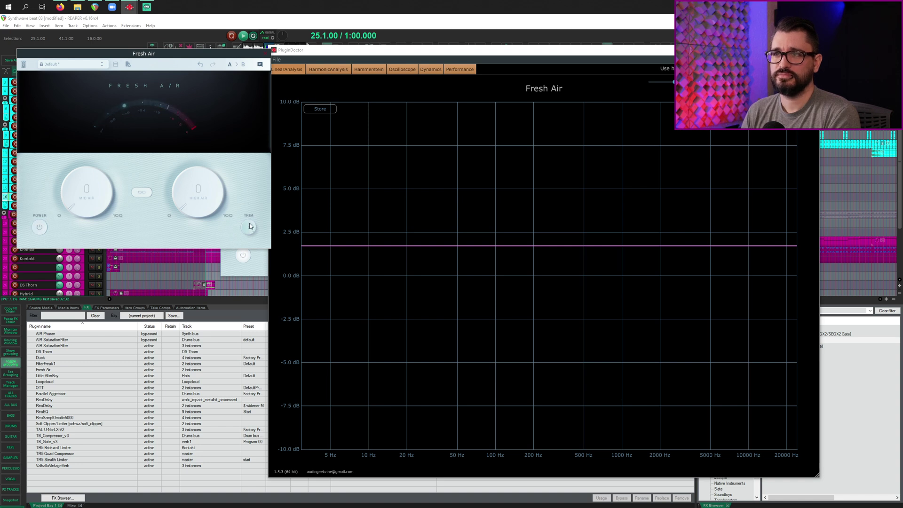
{"action": "left_click", "coordinate": [40, 227]}
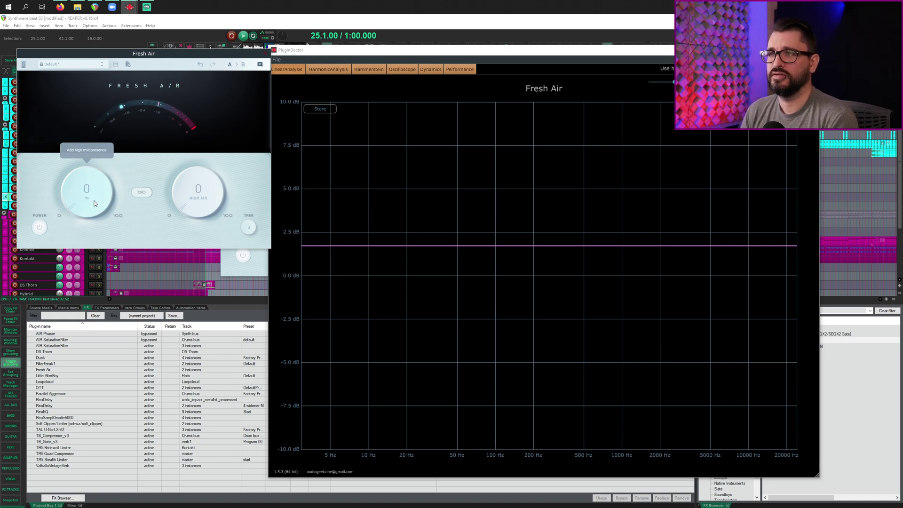
- Sweep Mid Air upward to watch the lift above about 2 kHz, then undo and lower it again
{"action": "left_click_drag", "start_coordinate": [94, 204], "coordinate": [87, 177]}
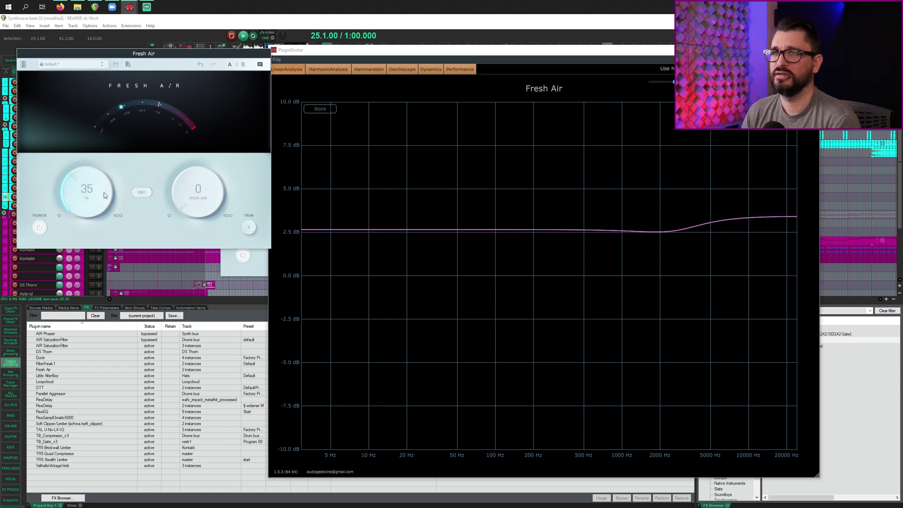
{"action": "left_click_drag", "start_coordinate": [104, 195], "coordinate": [94, 87]}
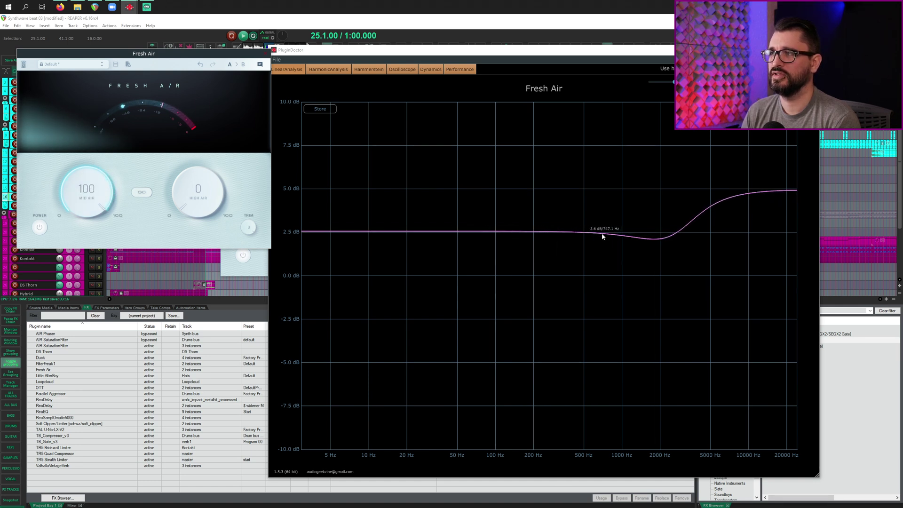
{"action": "key", "text": "ctrl+z"}
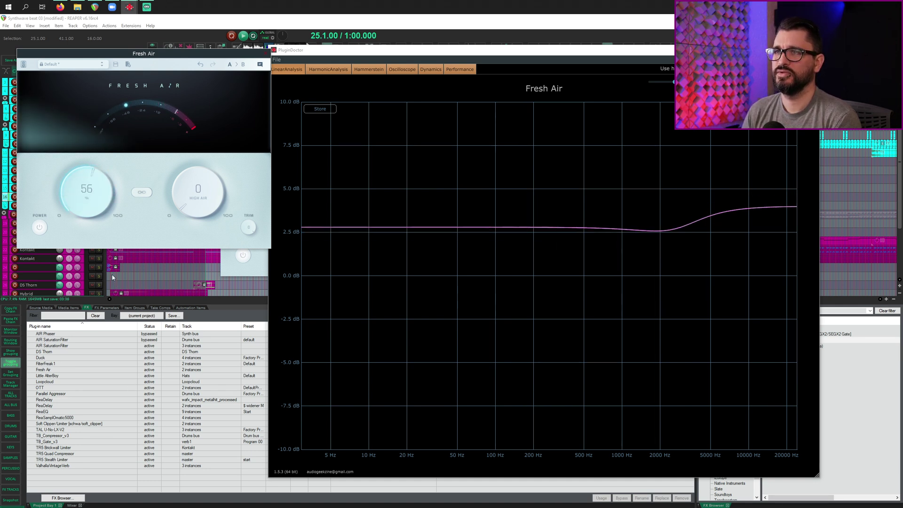
{"action": "left_click_drag", "start_coordinate": [107, 219], "coordinate": [123, 385]}
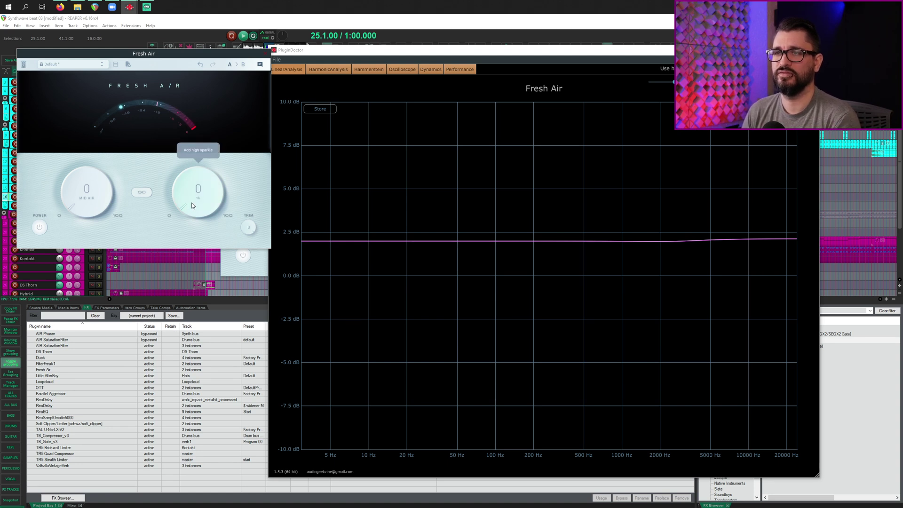
- Raise Fresh Air's High Air to 100 and nudge Plugin Doctor's analysis level to redraw the curve
{"action": "left_click_drag", "start_coordinate": [192, 206], "coordinate": [209, 64]}
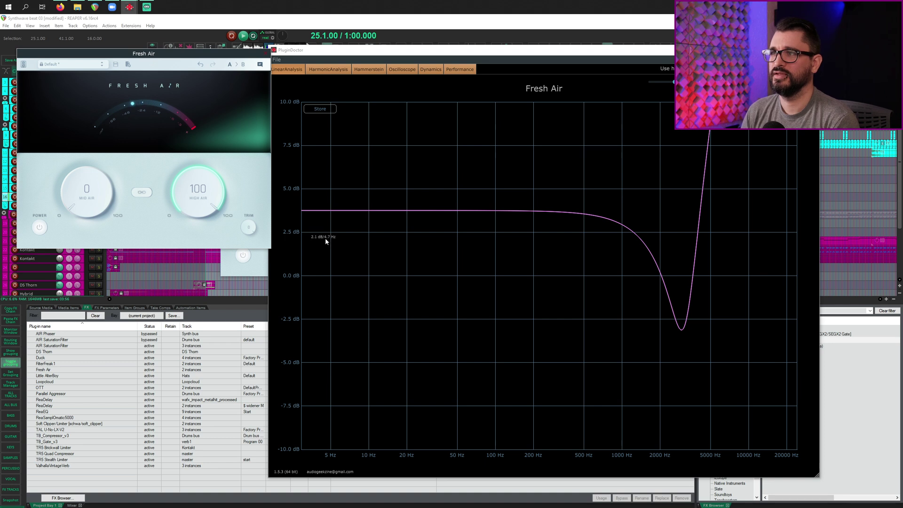
{"action": "mouse_move", "coordinate": [673, 82]}
{"action": "left_mouse_down"}
{"action": "mouse_move", "coordinate": [660, 82]}
{"action": "mouse_move", "coordinate": [671, 82]}
{"action": "left_mouse_up"}
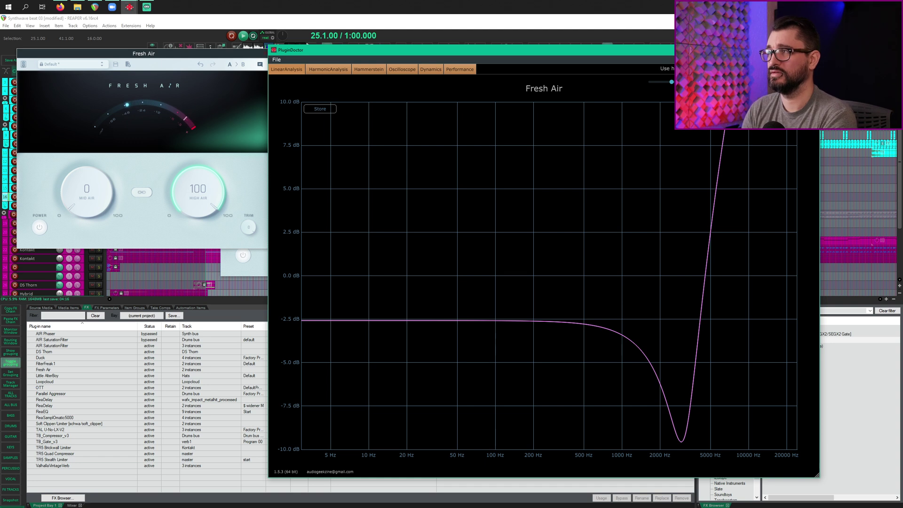
{"action": "left_click_drag", "start_coordinate": [672, 81], "coordinate": [673, 82]}
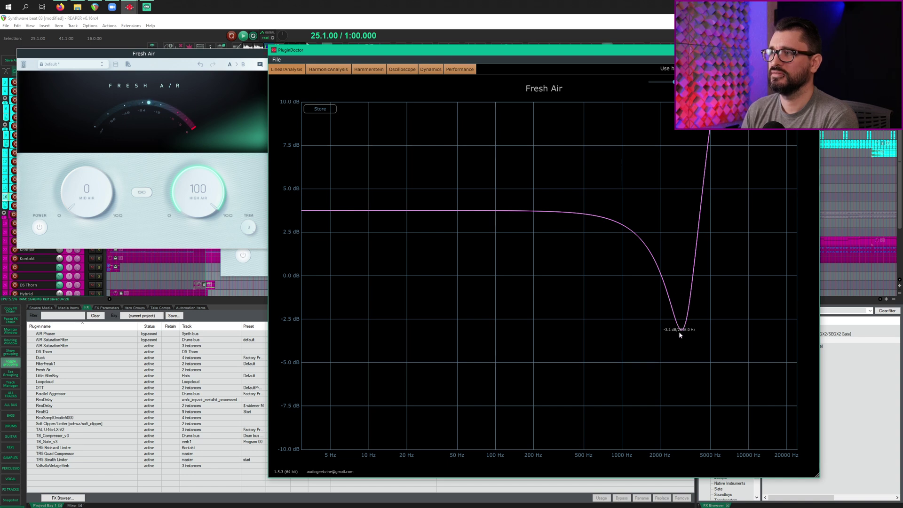
- Lower Fresh Air's output trim and turn Mid Air up to 100 while watching the analyser
{"action": "left_click", "coordinate": [248, 229]}
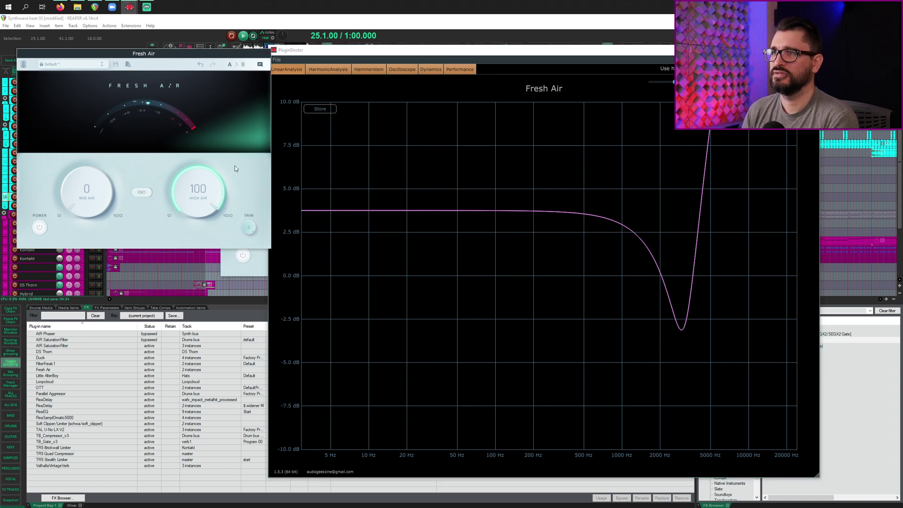
{"action": "left_click_drag", "start_coordinate": [244, 184], "coordinate": [238, 273]}
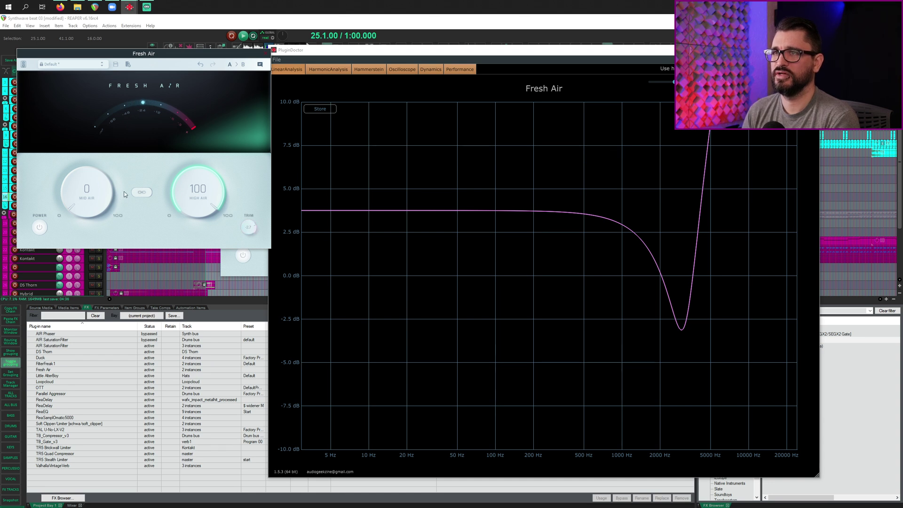
{"action": "left_click_drag", "start_coordinate": [86, 191], "coordinate": [38, 4]}
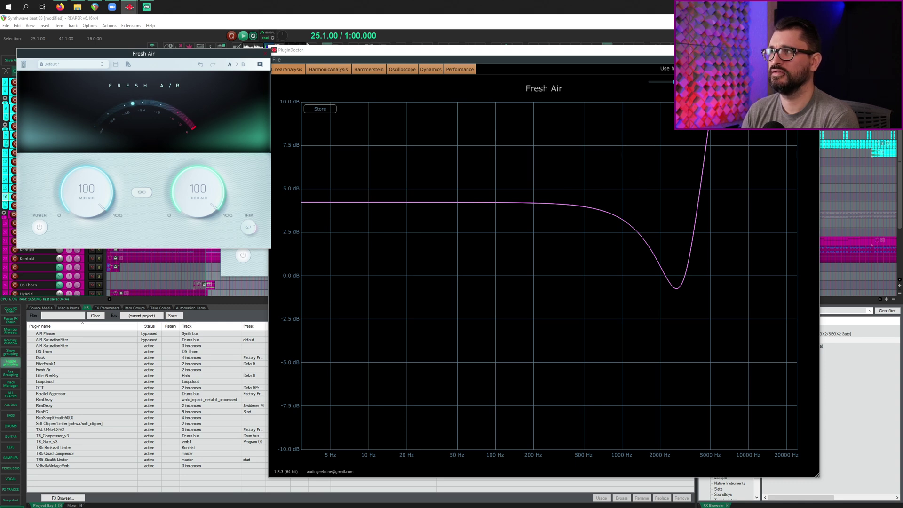
{"action": "left_click", "coordinate": [608, 121]}
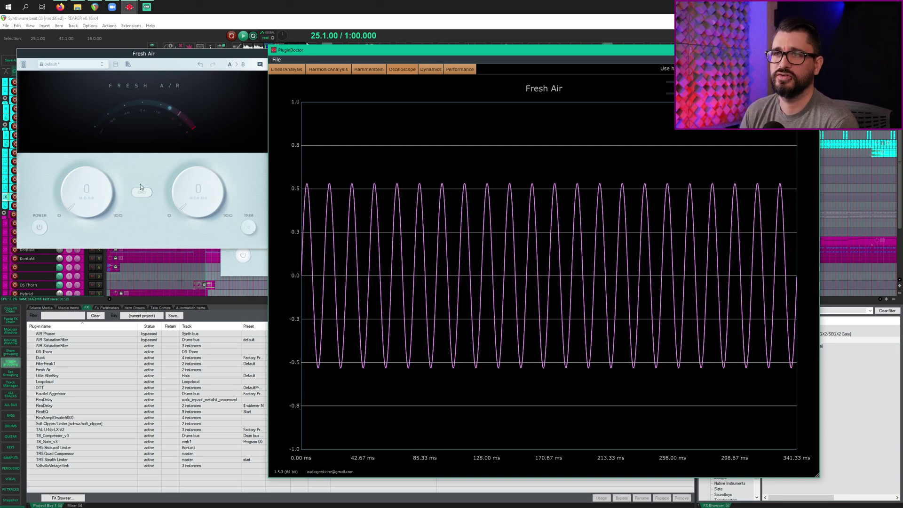
- Sweep Mid Air up to 100 and High Air to 93, then bring Mid Air back to 0
{"action": "left_click", "coordinate": [99, 199]}
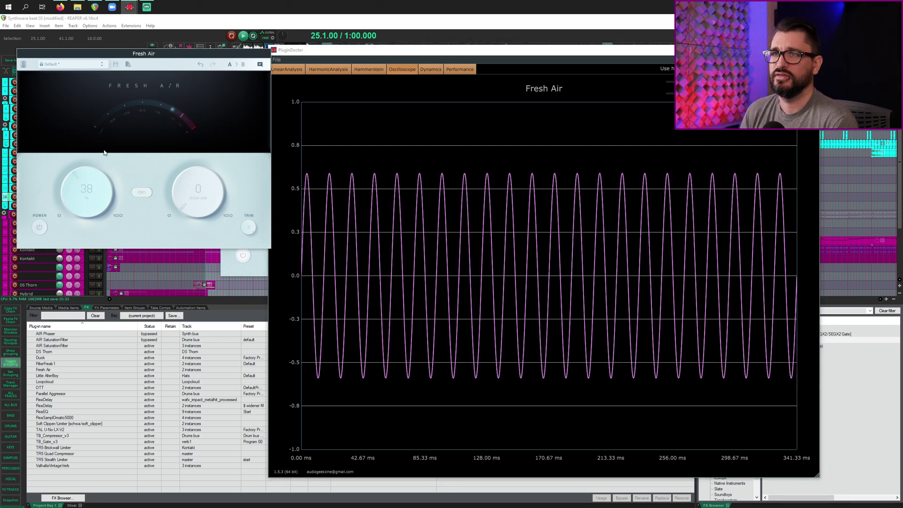
{"action": "left_click_drag", "start_coordinate": [100, 203], "coordinate": [110, 297]}
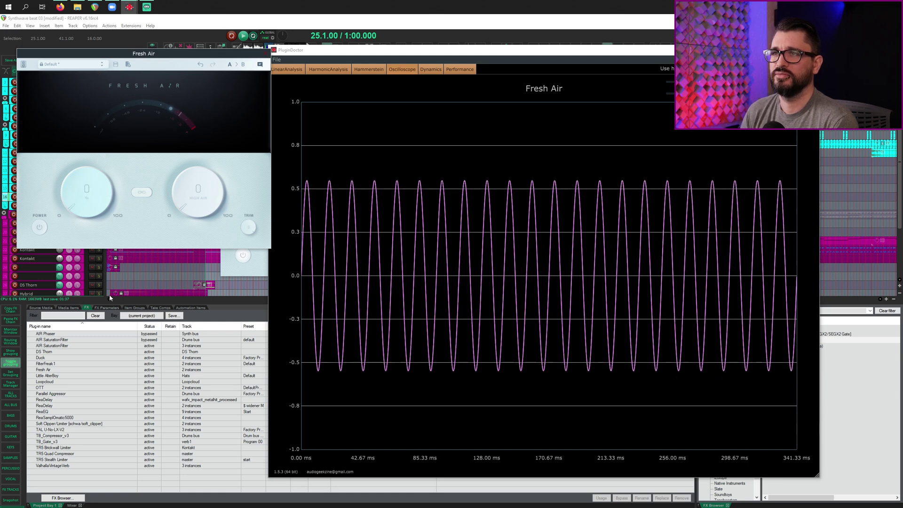
{"action": "left_click_drag", "start_coordinate": [195, 207], "coordinate": [219, 176]}
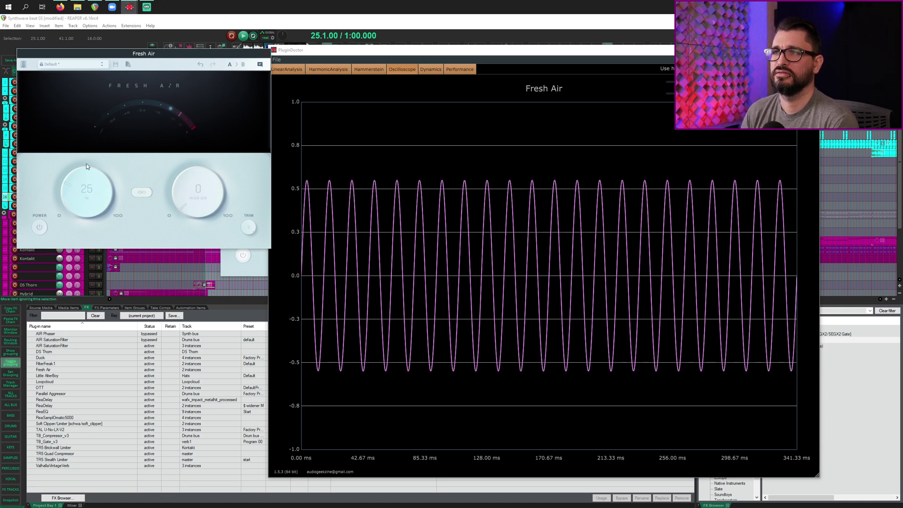
{"action": "left_click_drag", "start_coordinate": [86, 163], "coordinate": [87, 151]}
{"action": "left_click_drag", "start_coordinate": [88, 184], "coordinate": [98, 76]}
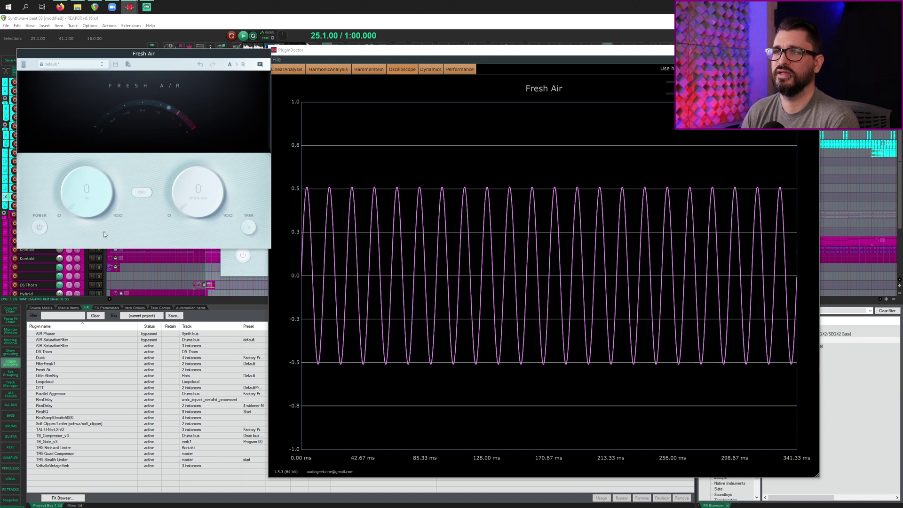
{"action": "left_click_drag", "start_coordinate": [101, 61], "coordinate": [135, 297]}
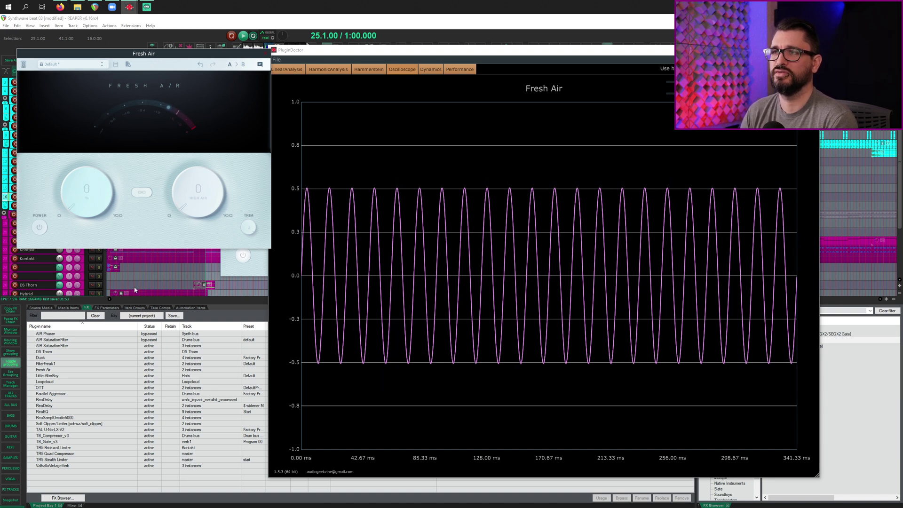